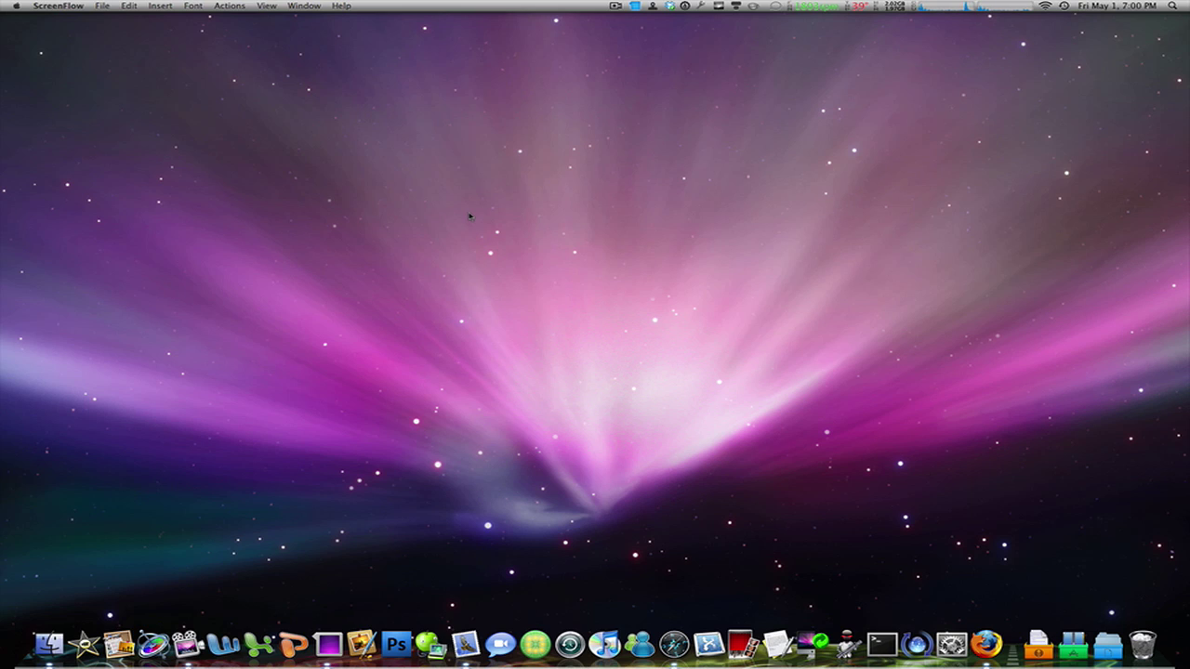
Reopen the iClarified iPhone Firmware Files page from Firefox's history, then hide Firefox
left_click(987, 643)
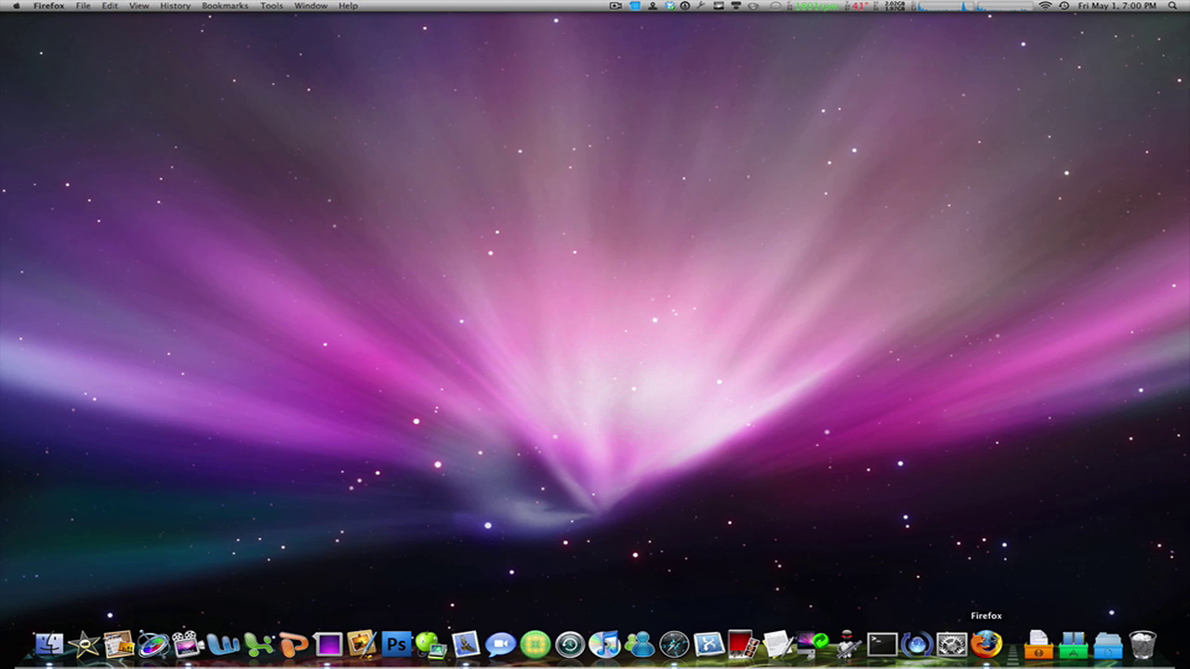
left_click(177, 5)
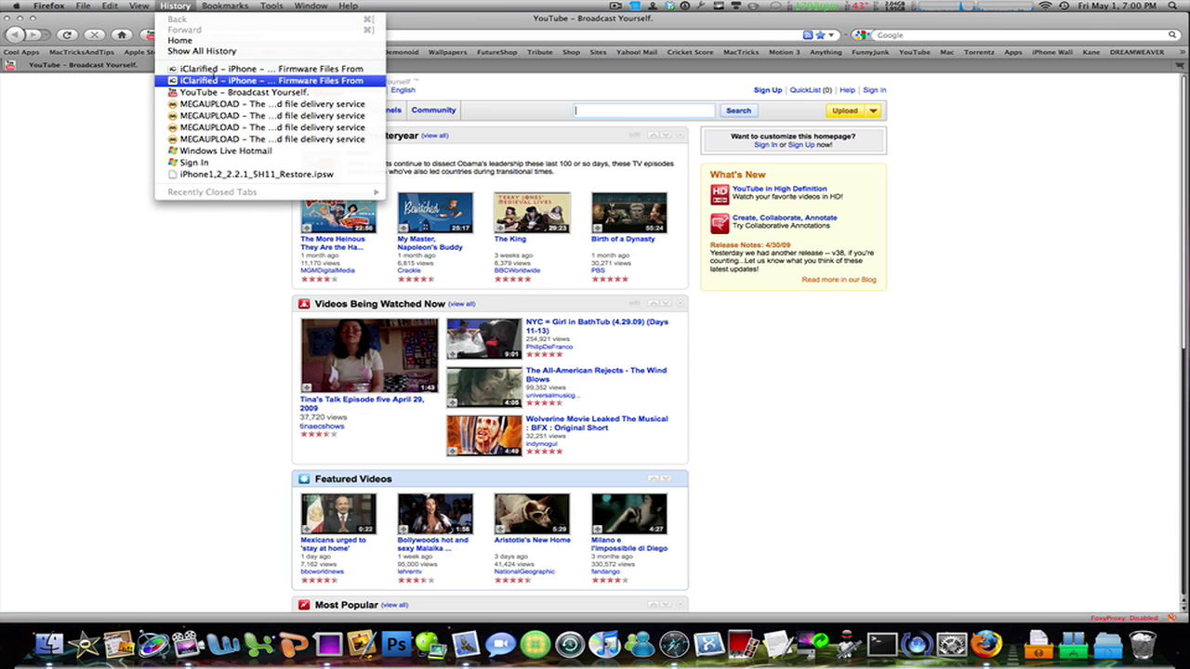
left_click(176, 67)
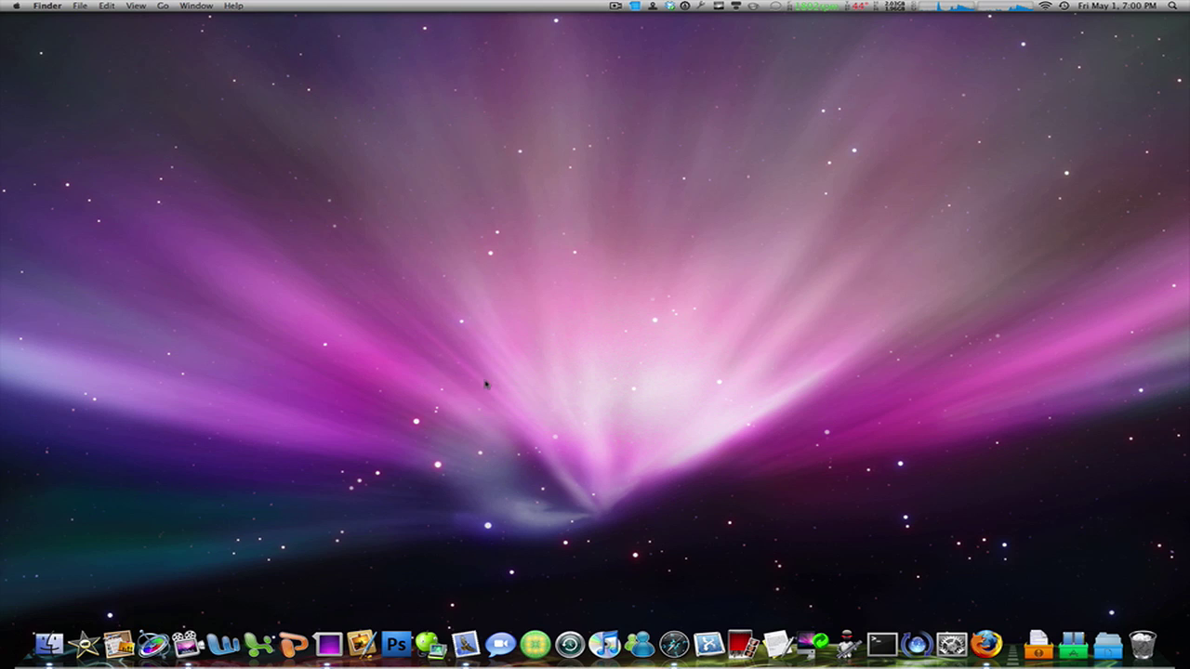
Copy the PwnageTool application from its disk image to the desktop
left_click(47, 641)
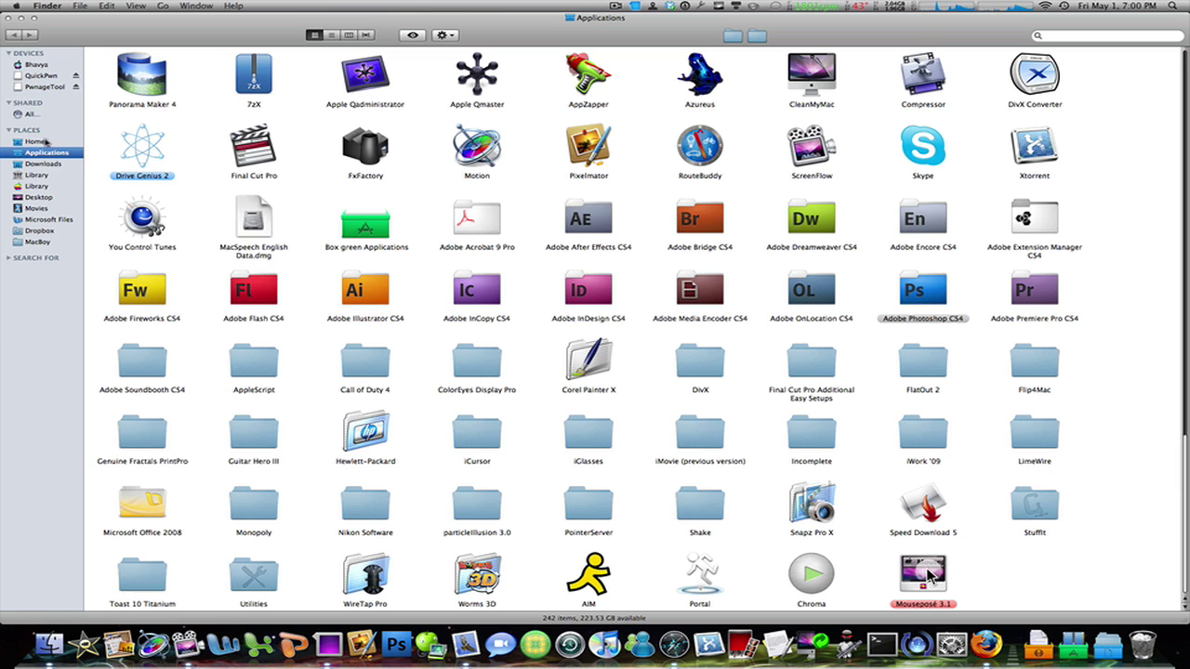
left_click(58, 89)
left_click(140, 64)
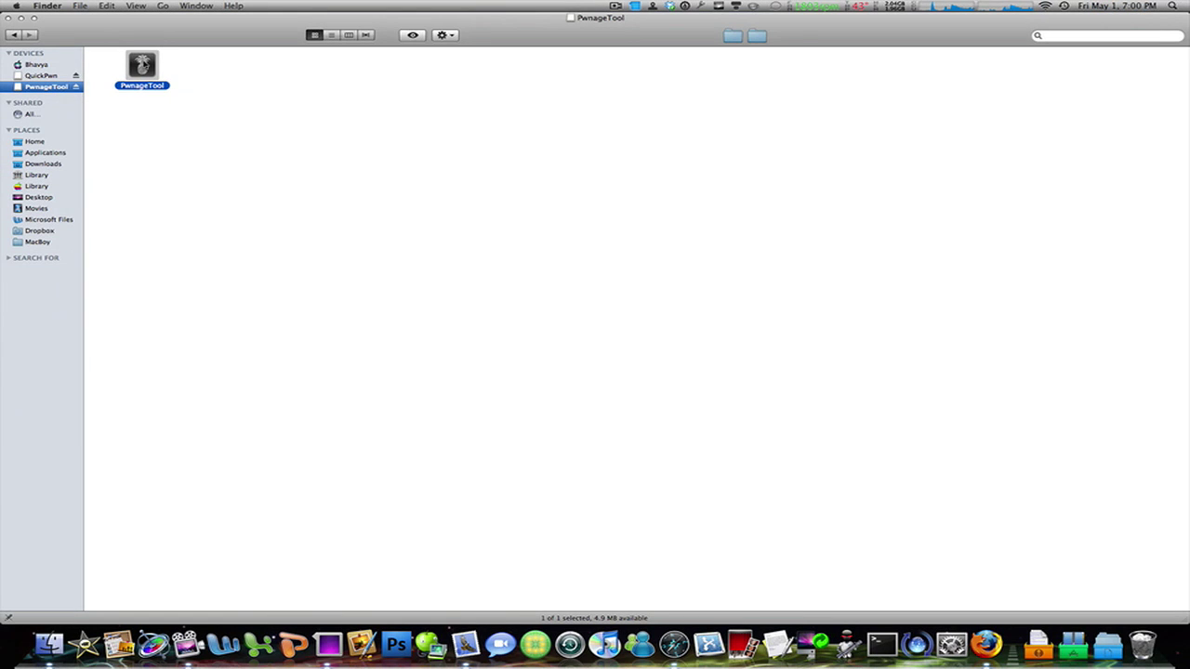
left_click_drag(141, 64, 42, 208)
Close the PwnageTool disk window and launch PwnageTool from the desktop
left_click(372, 230)
key("super+w")
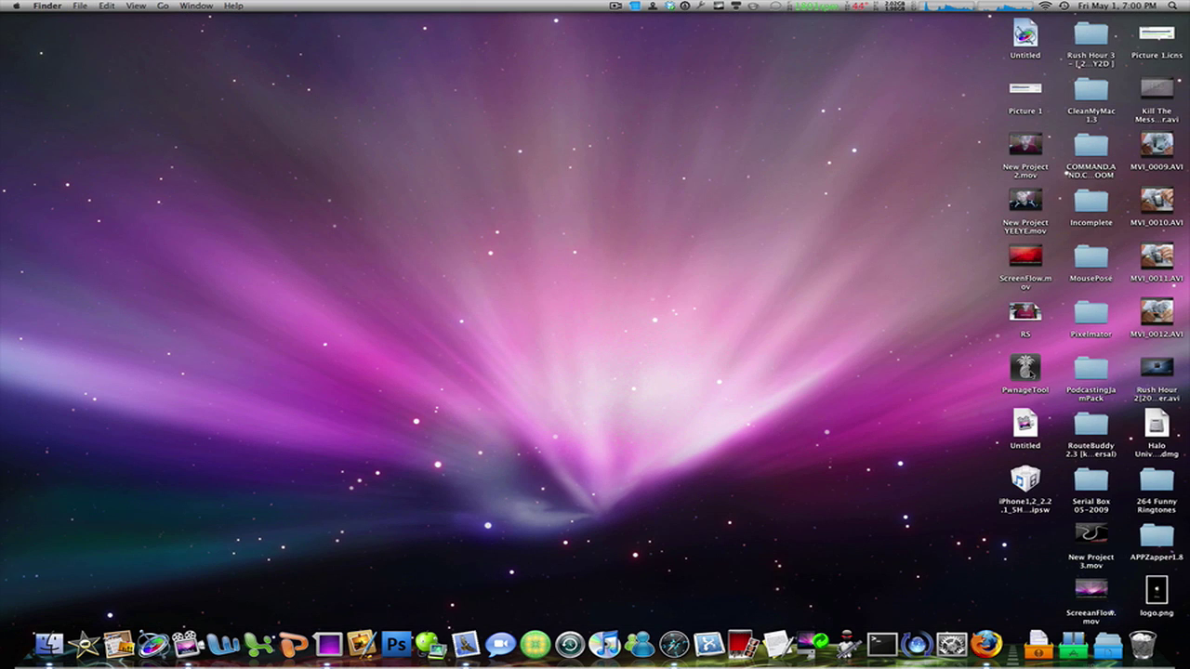
key("super+o")
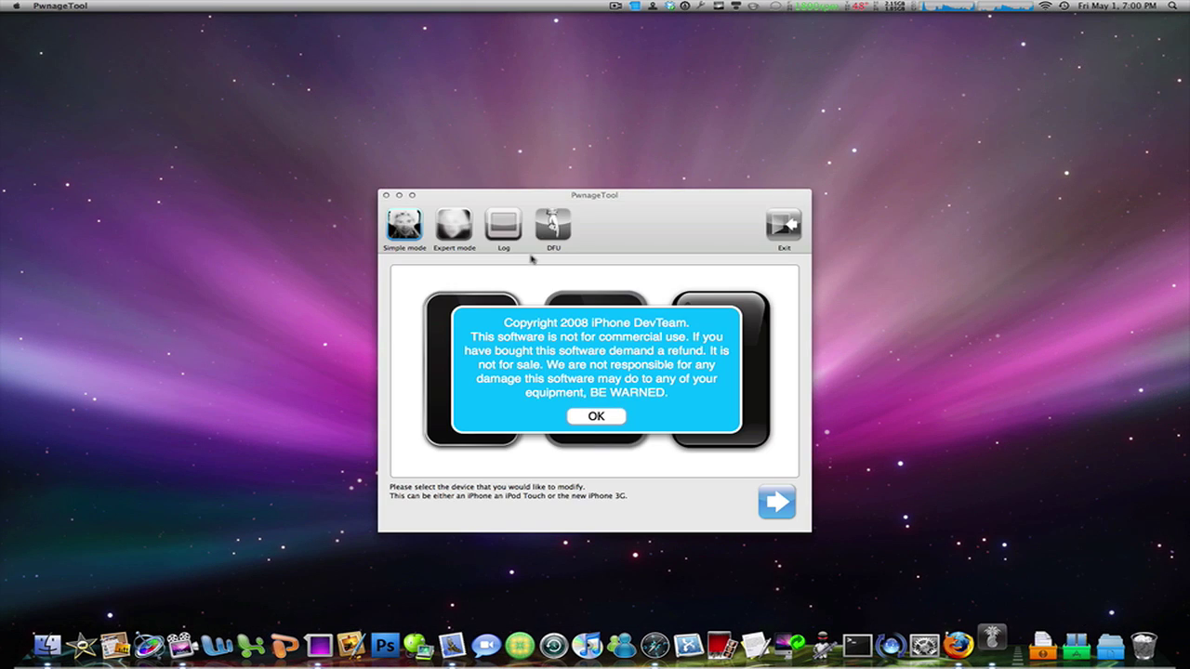
Dismiss the copyright warning, choose iPhone 3G, and select the iPhone1,2_2.2.1_5H11 firmware
left_click(605, 414)
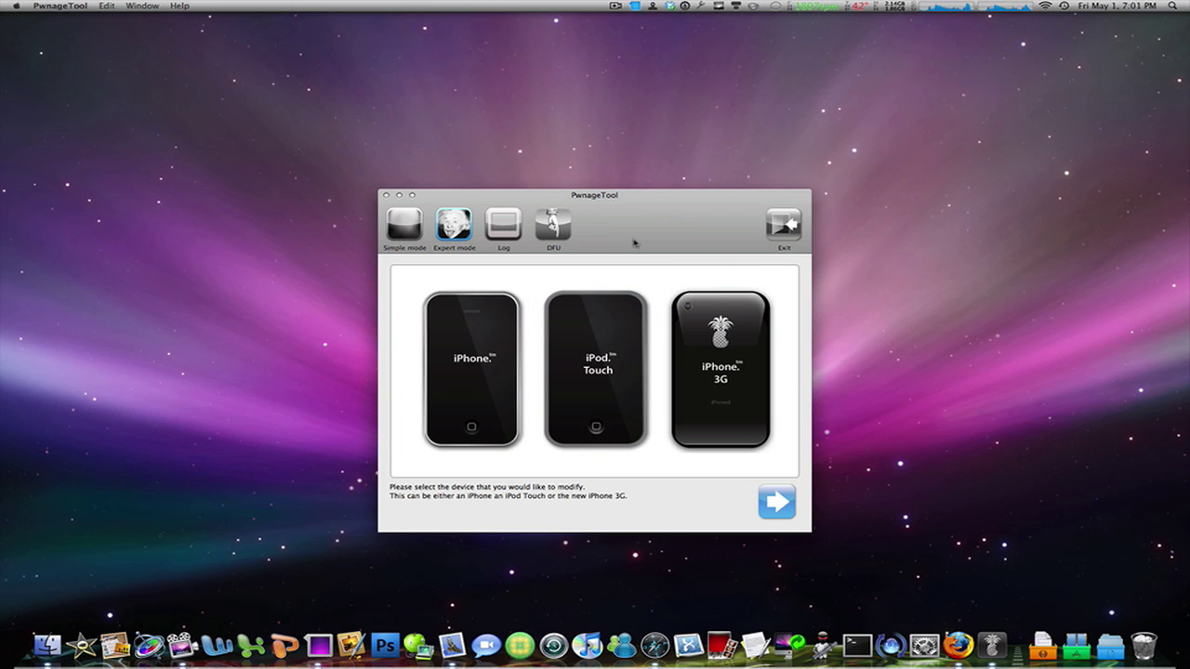
left_click(762, 442)
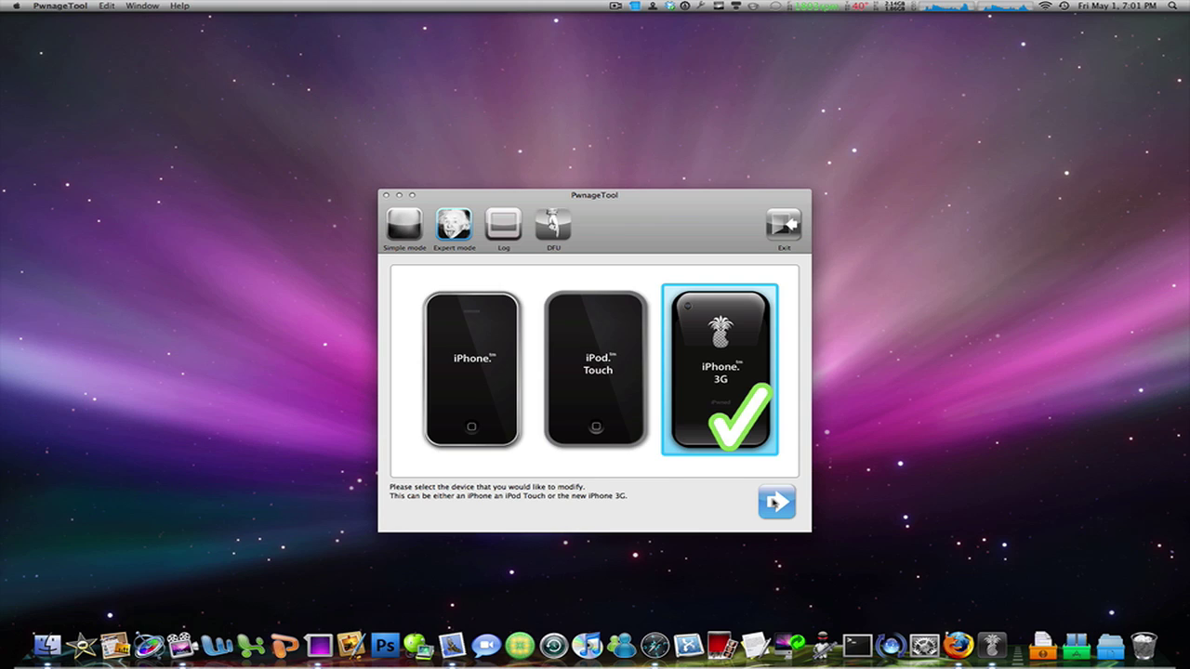
left_click(774, 503)
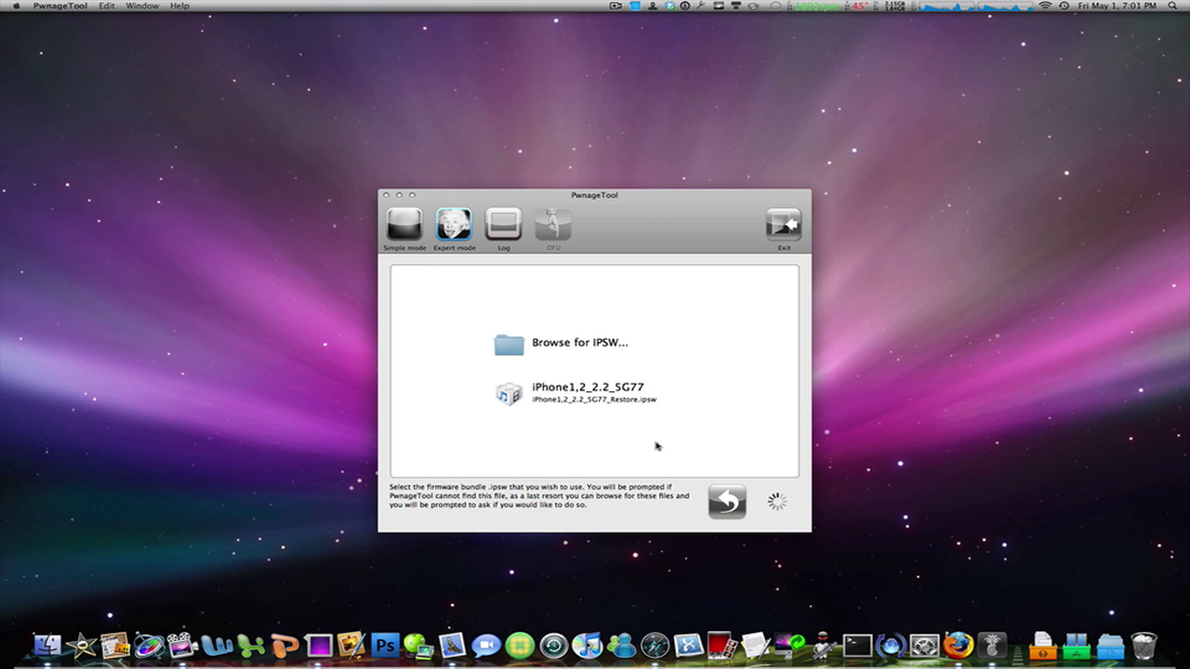
left_click(640, 407)
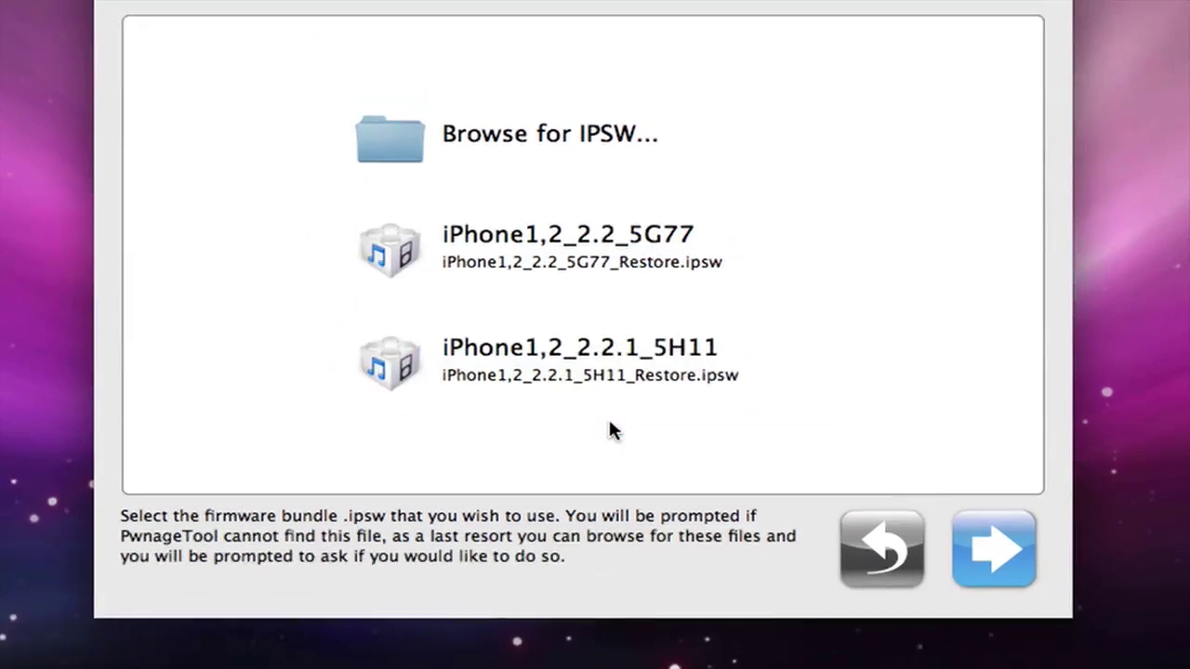
left_click(646, 491)
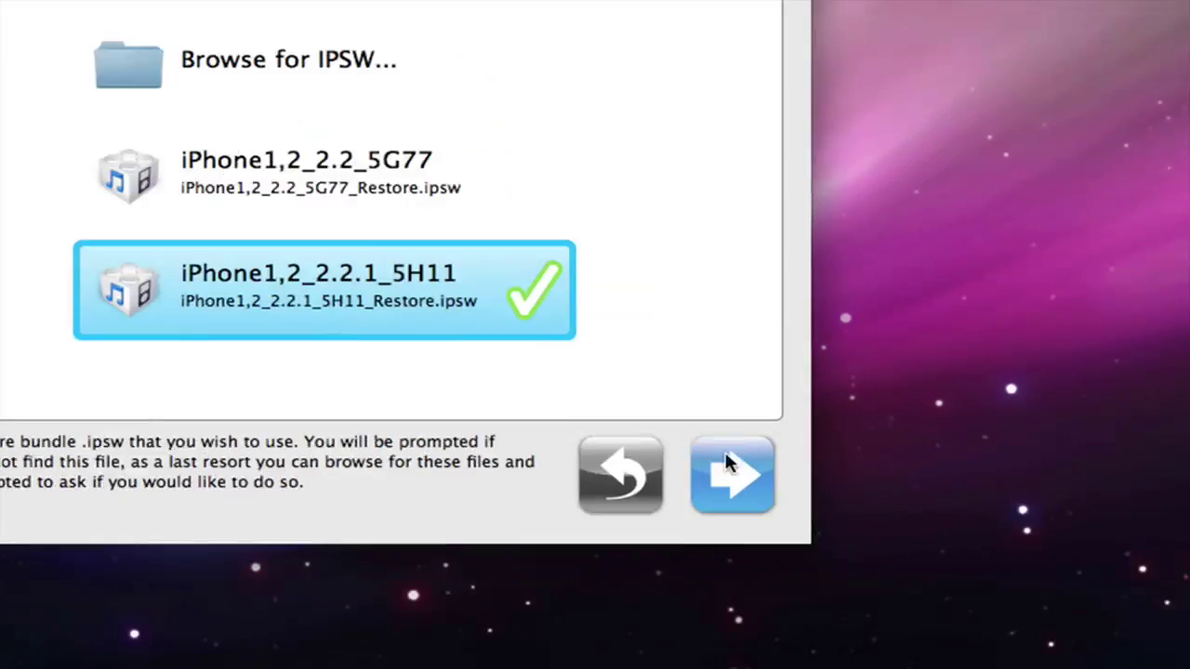
In General settings, uncheck Activate the phone and Disable partition wipe-out
left_click(979, 593)
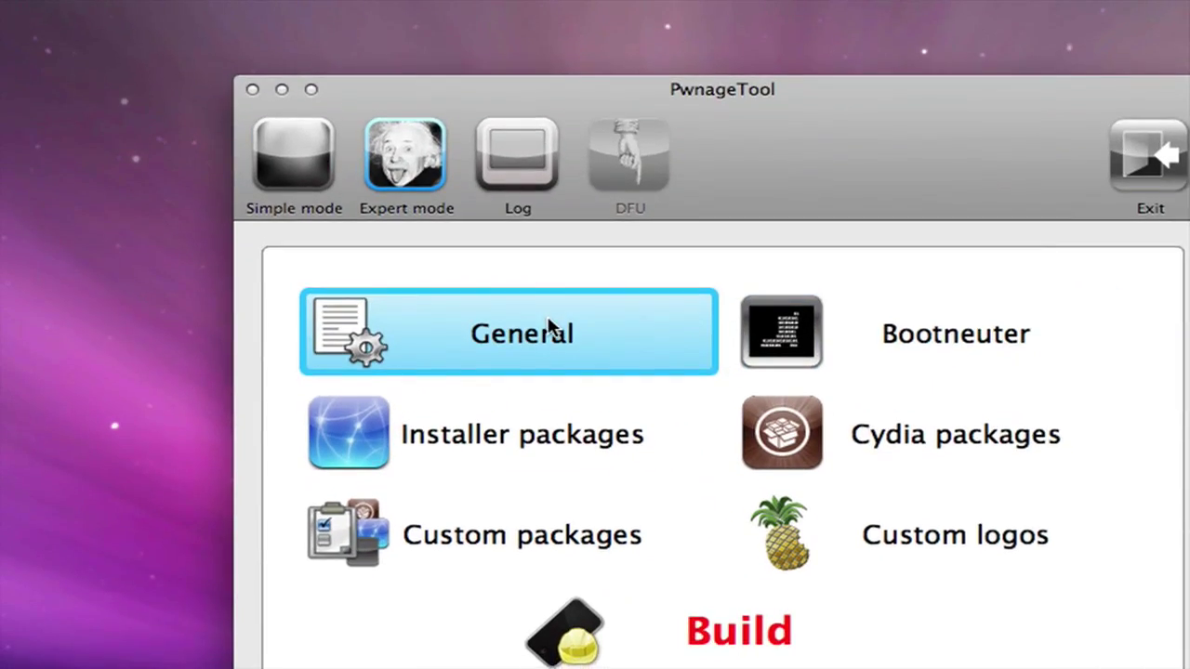
left_click(550, 328)
left_click(1135, 668)
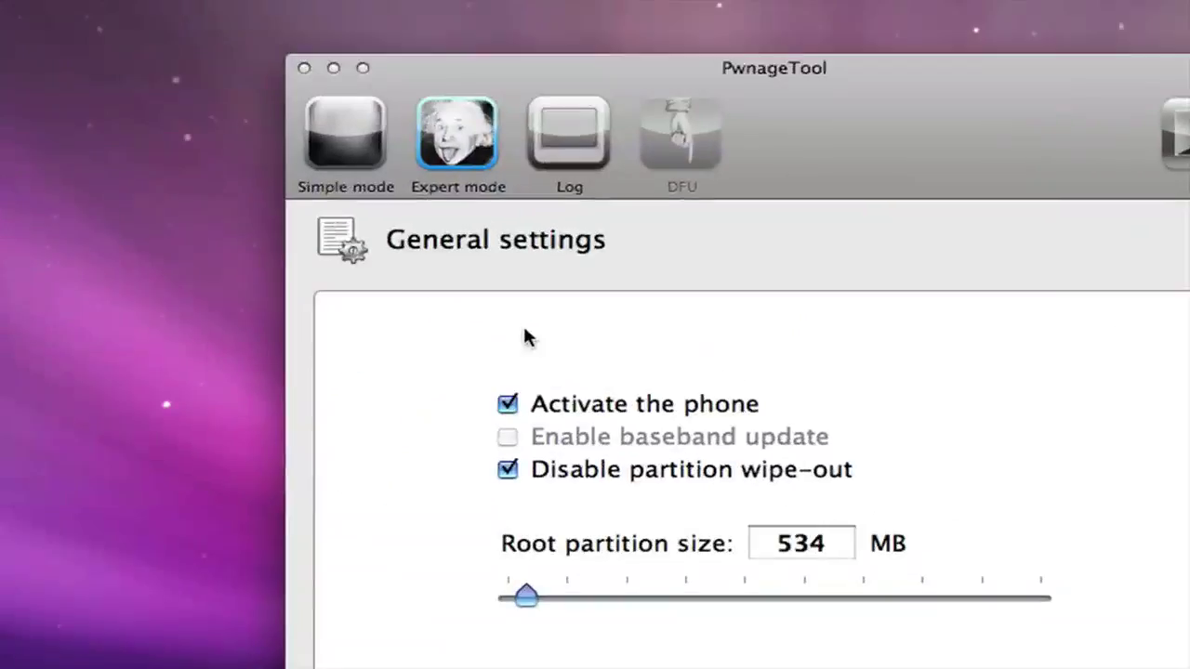
left_click(547, 358)
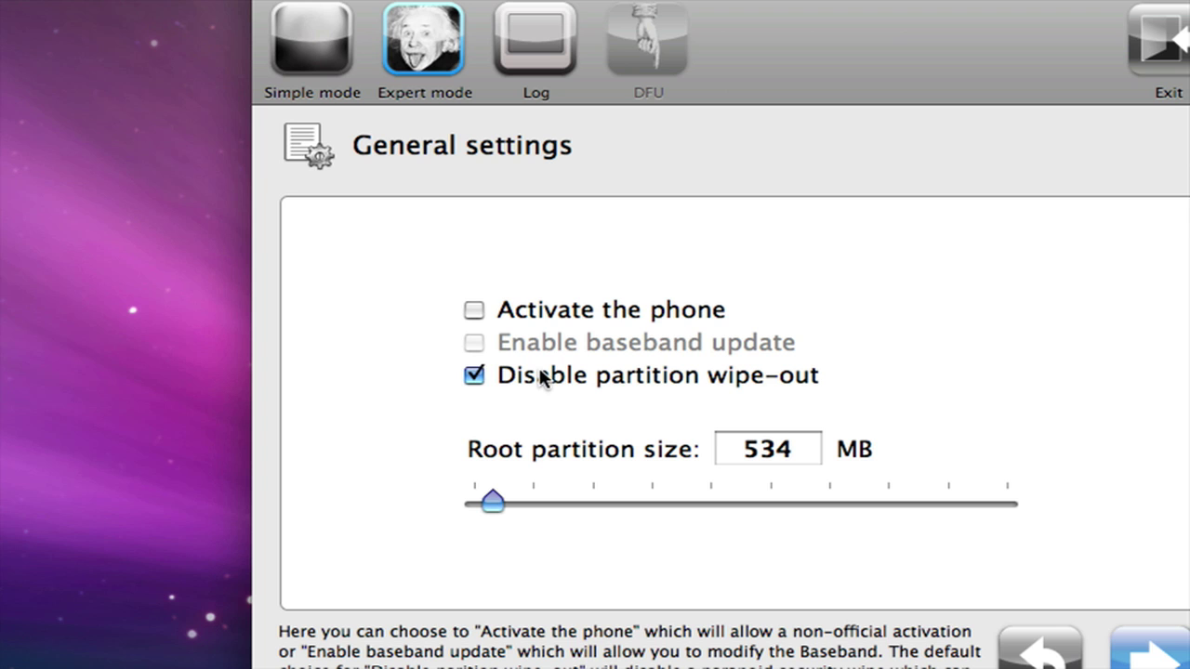
left_click(541, 377)
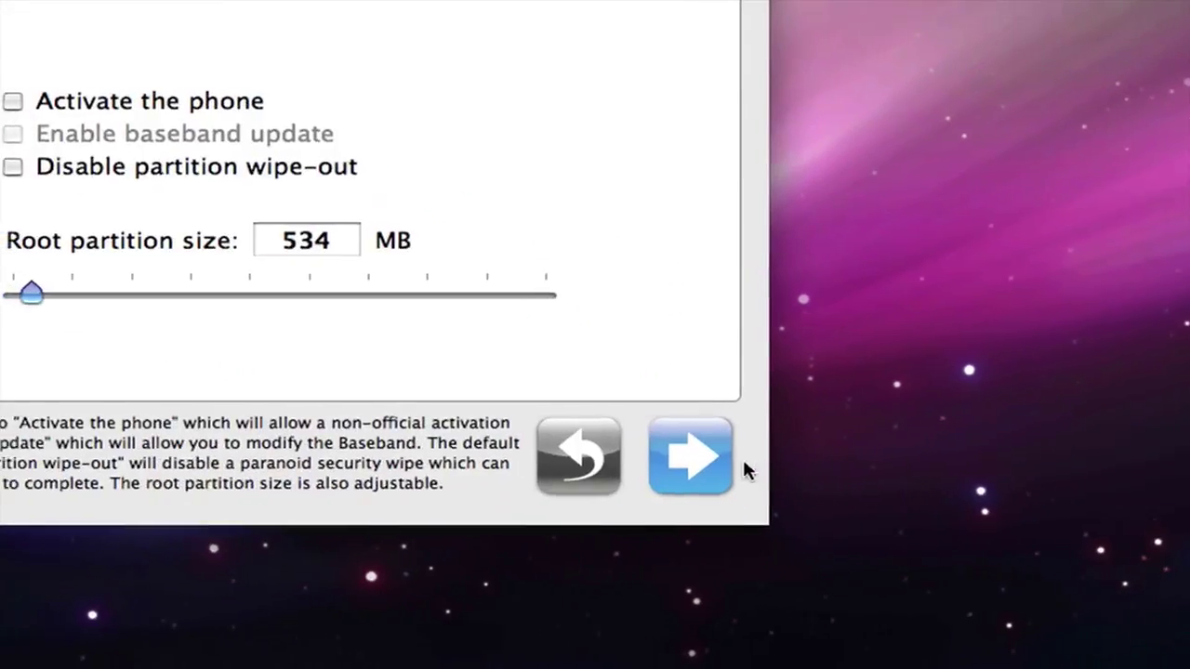
left_click(690, 456)
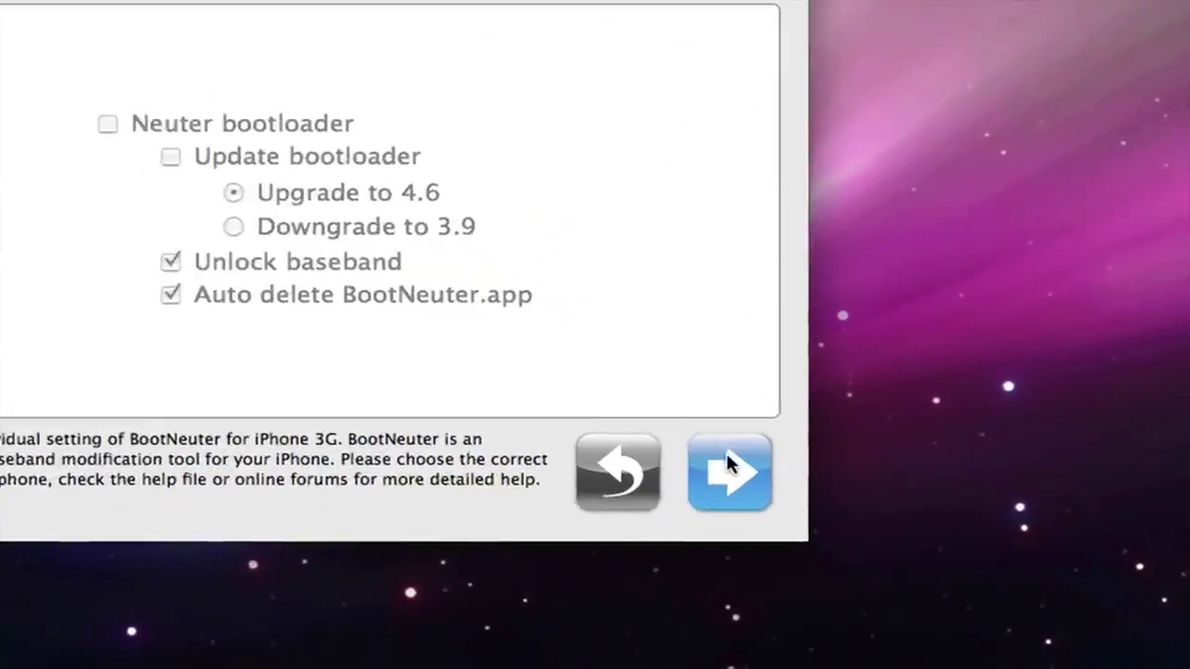
Select Cycorder, OpenSSH and OpenSSL for preinstall in the Cydia settings
left_click(823, 550)
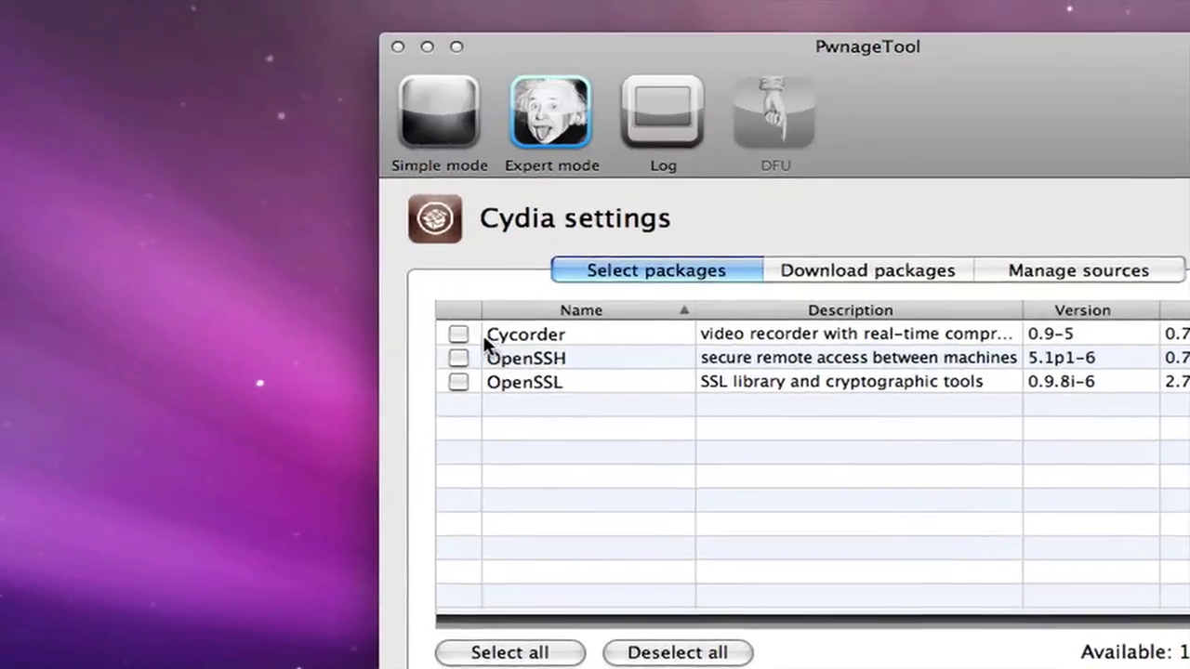
left_click(406, 306)
left_click(406, 330)
left_click(406, 355)
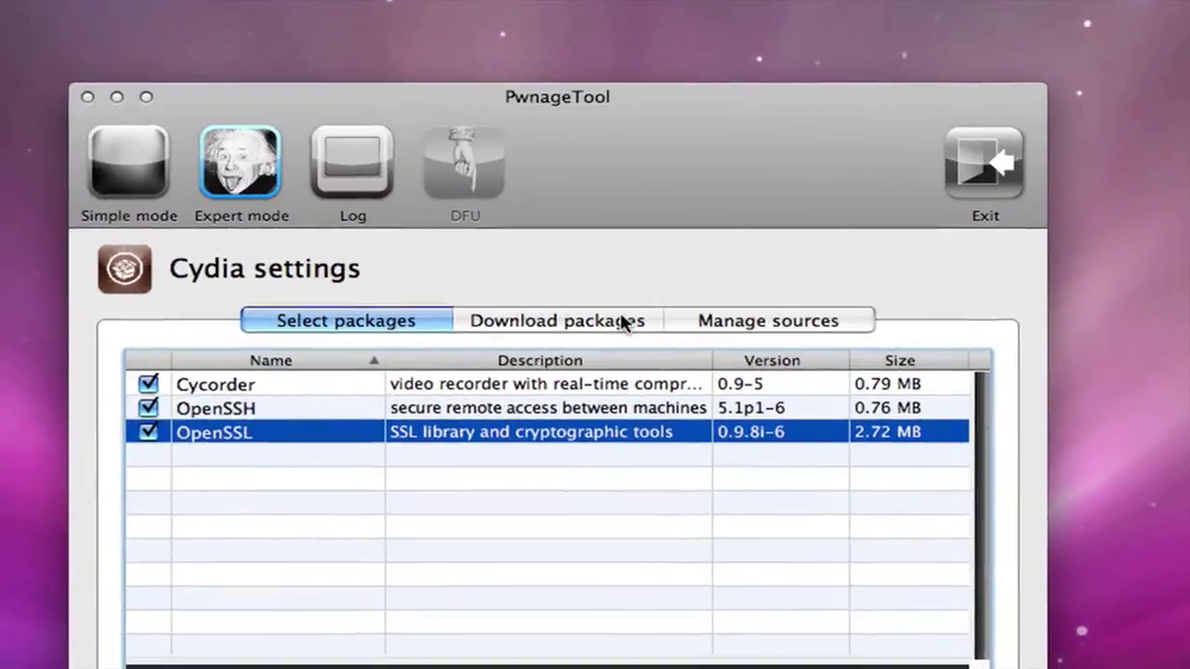
Refresh the downloadable Cydia packages list, then return to the selected packages
left_click(650, 253)
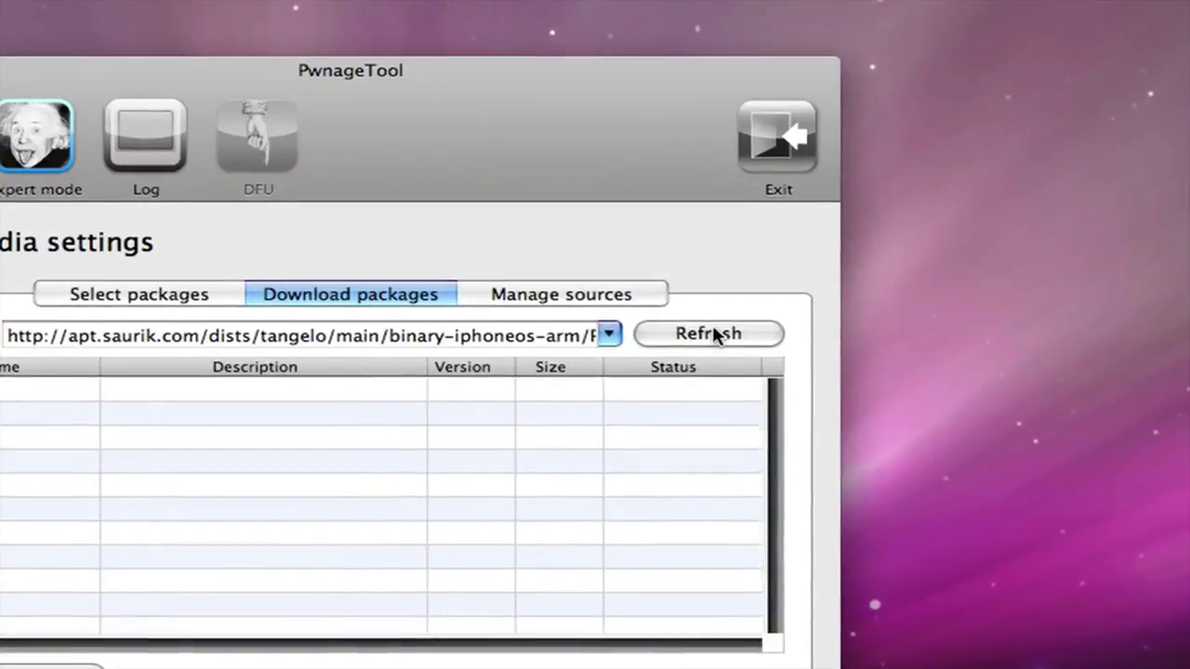
left_click(1013, 308)
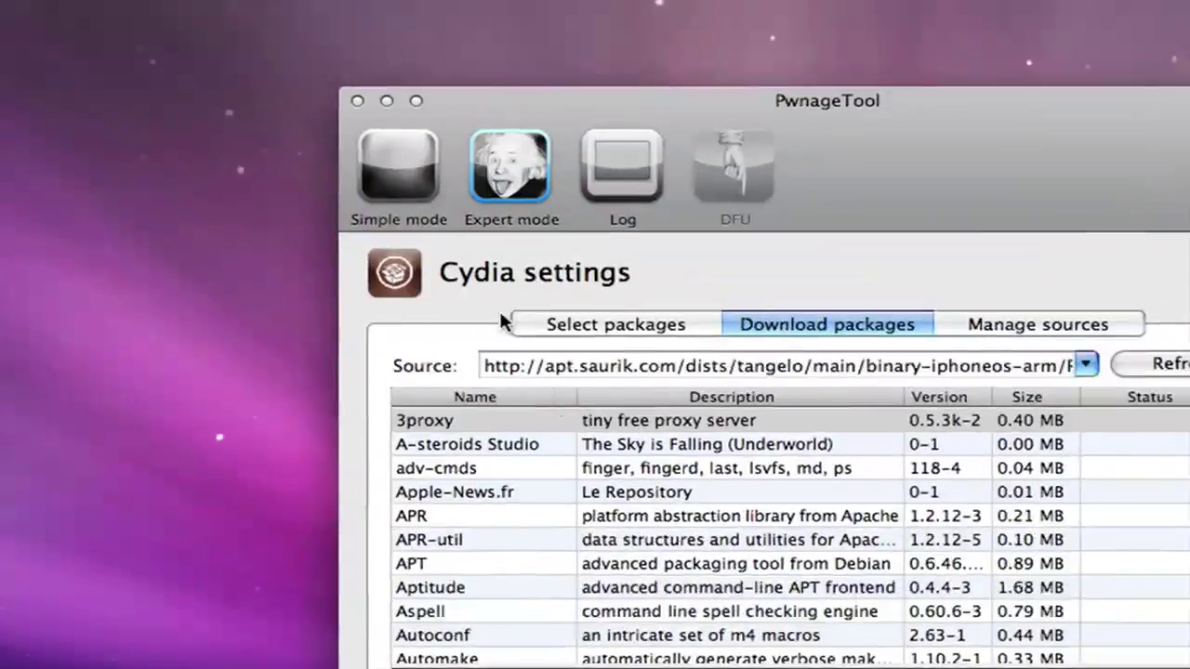
left_click(451, 222)
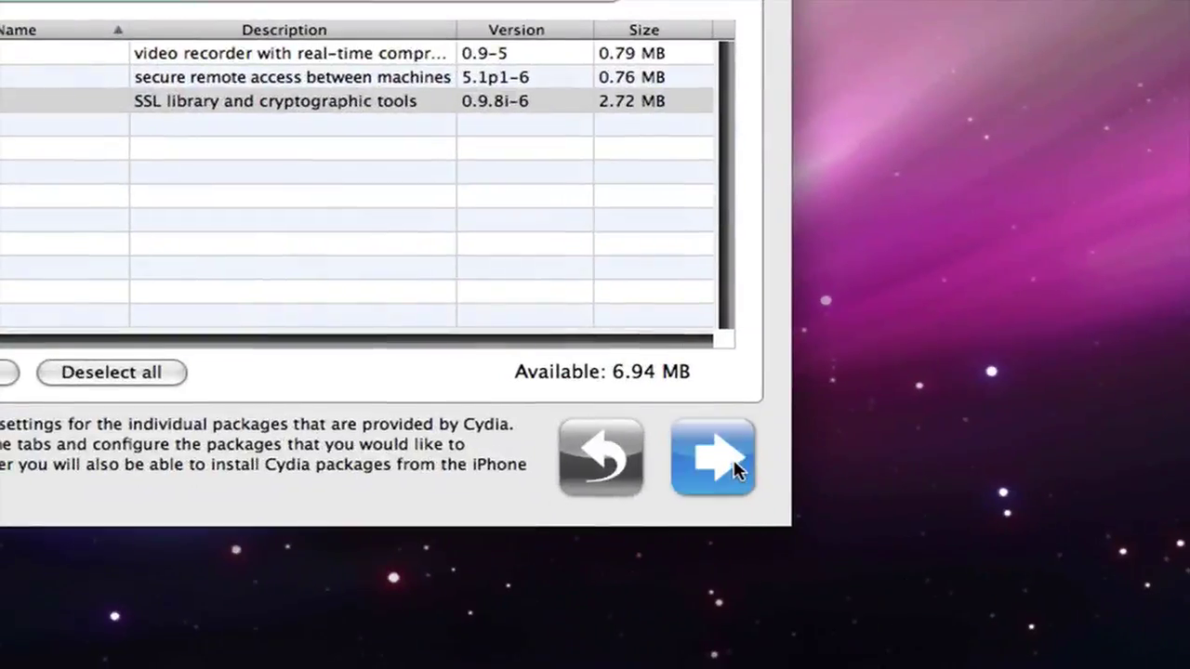
left_click(714, 462)
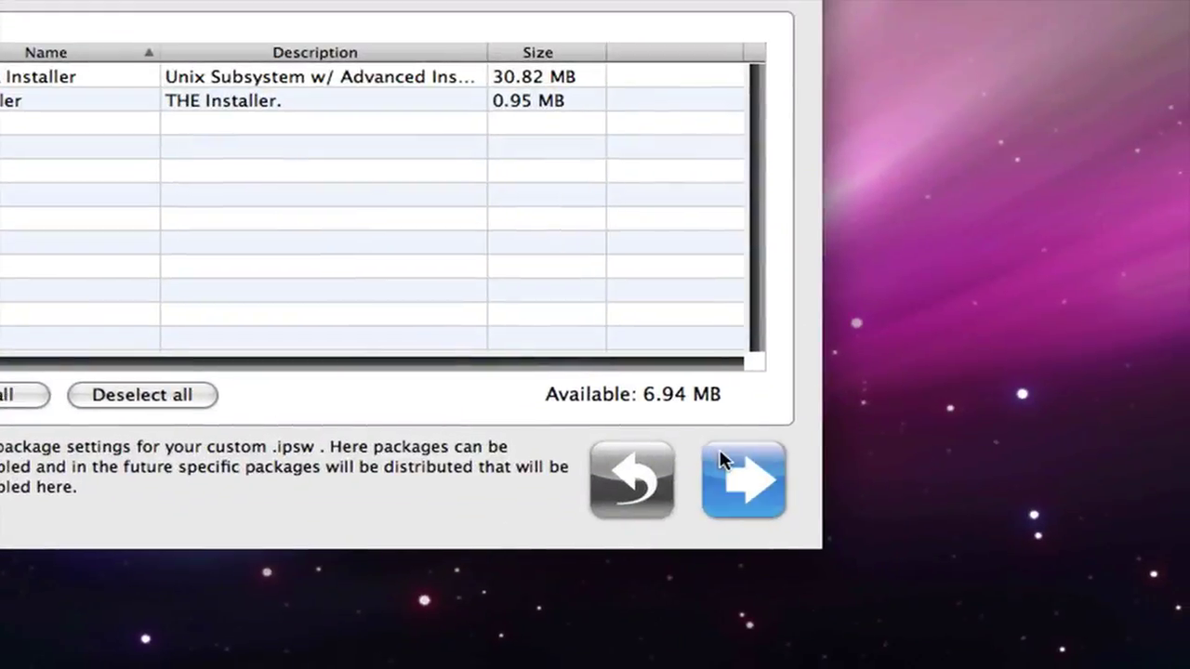
Turn off the custom recovery logo and choose logo.png as the boot logo
left_click(1189, 668)
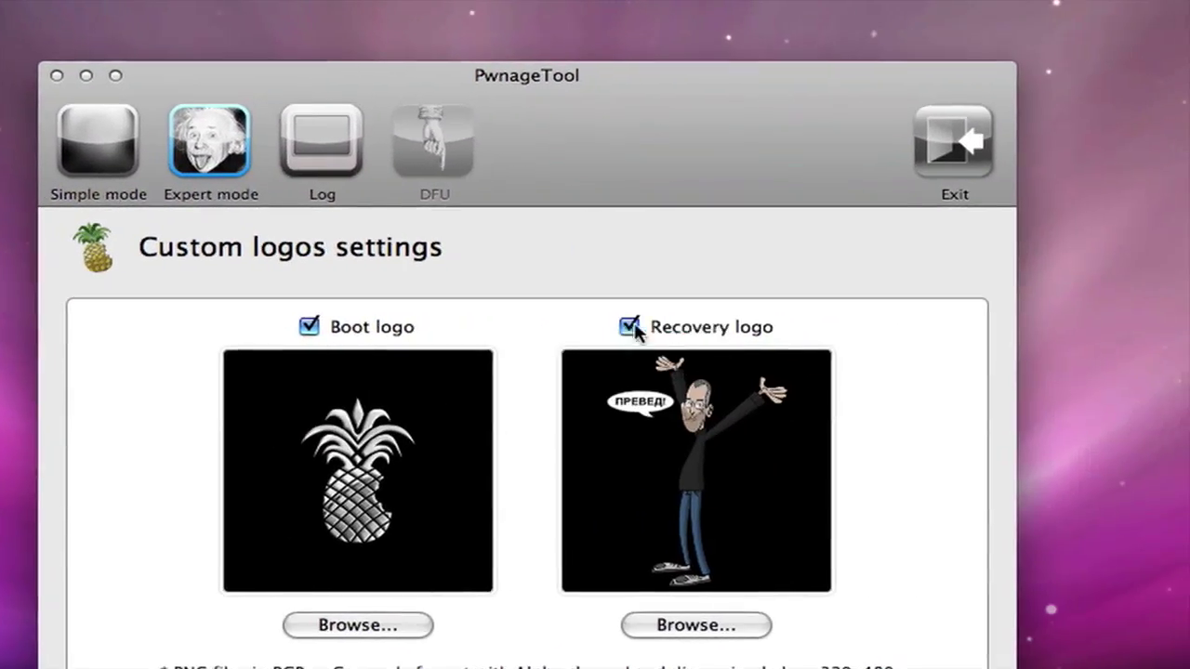
left_click(804, 310)
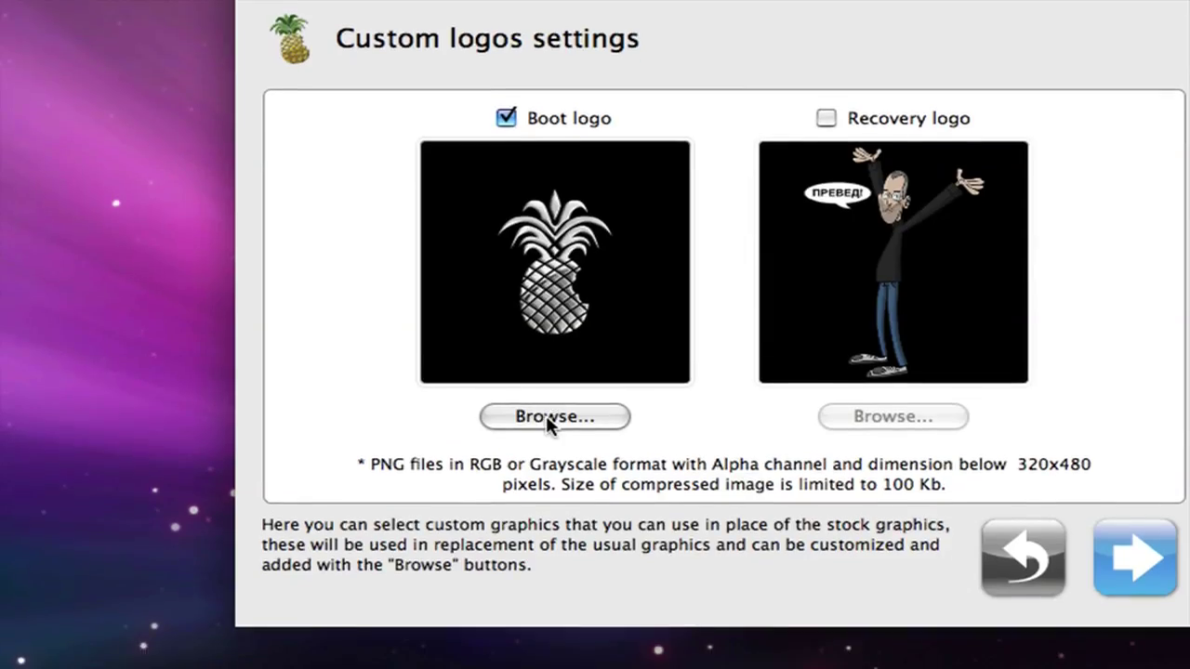
left_click(389, 555)
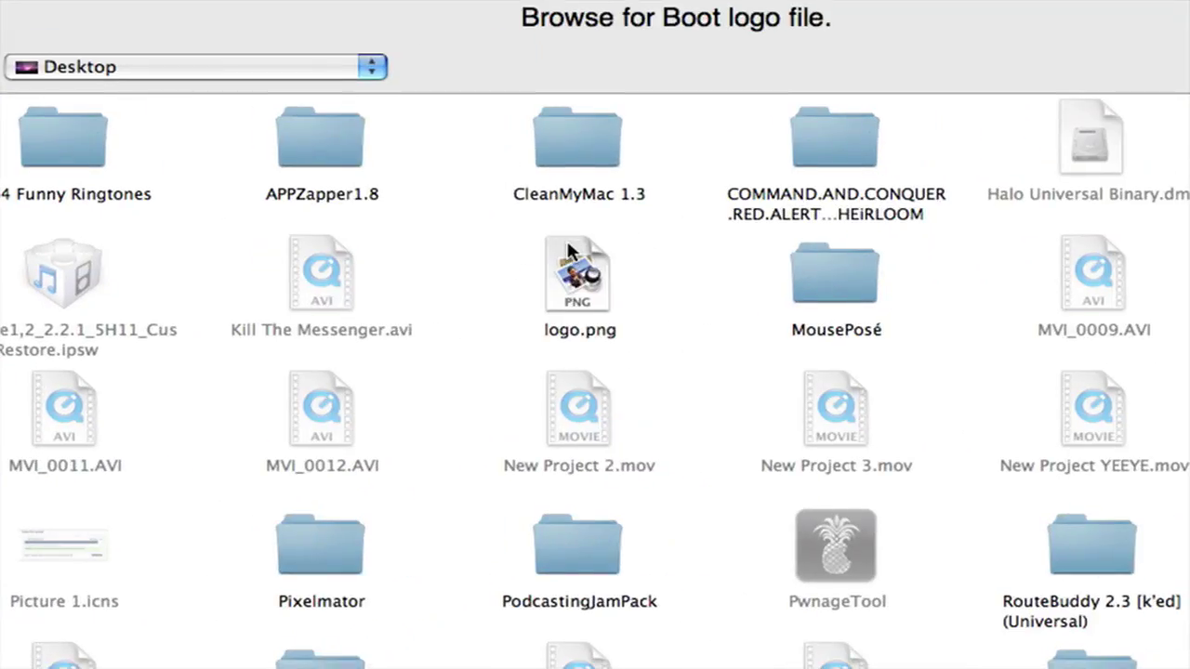
double_click(624, 37)
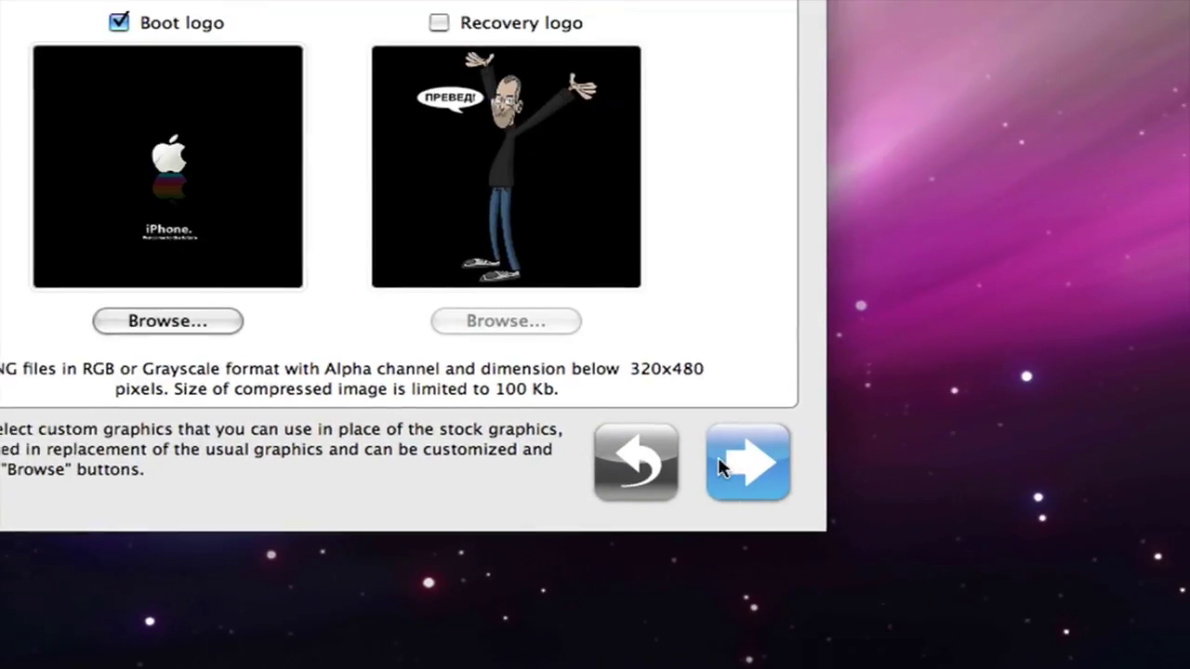
Start building the custom firmware, then cancel the Save As dialog
left_click(1102, 668)
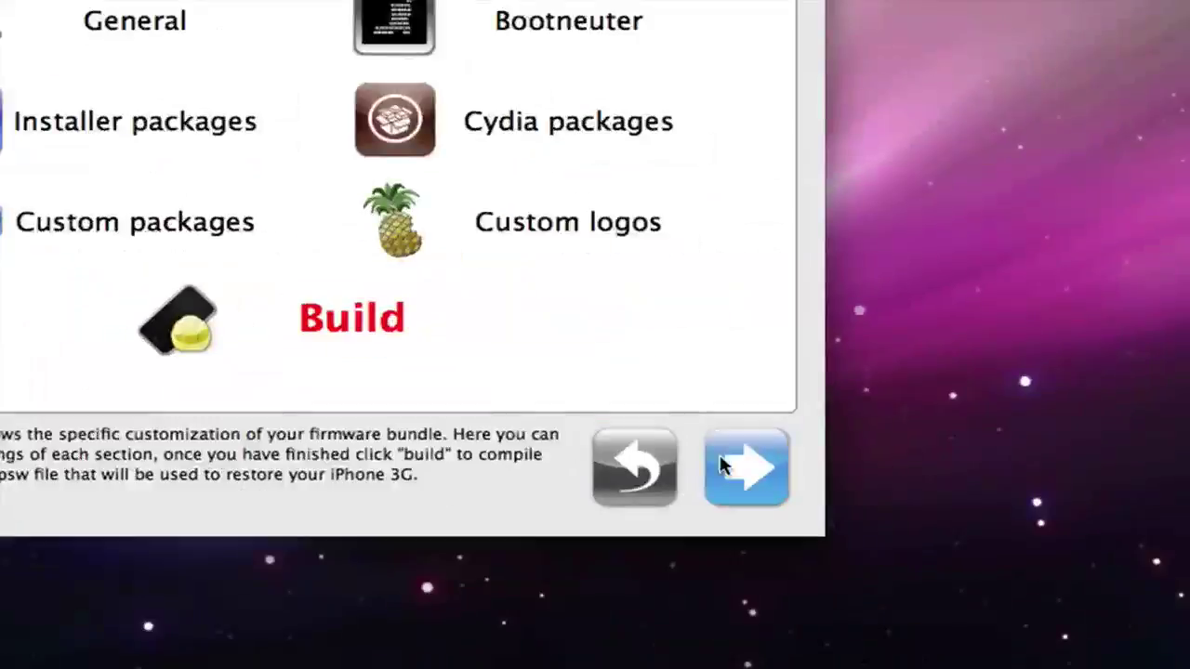
left_click(790, 613)
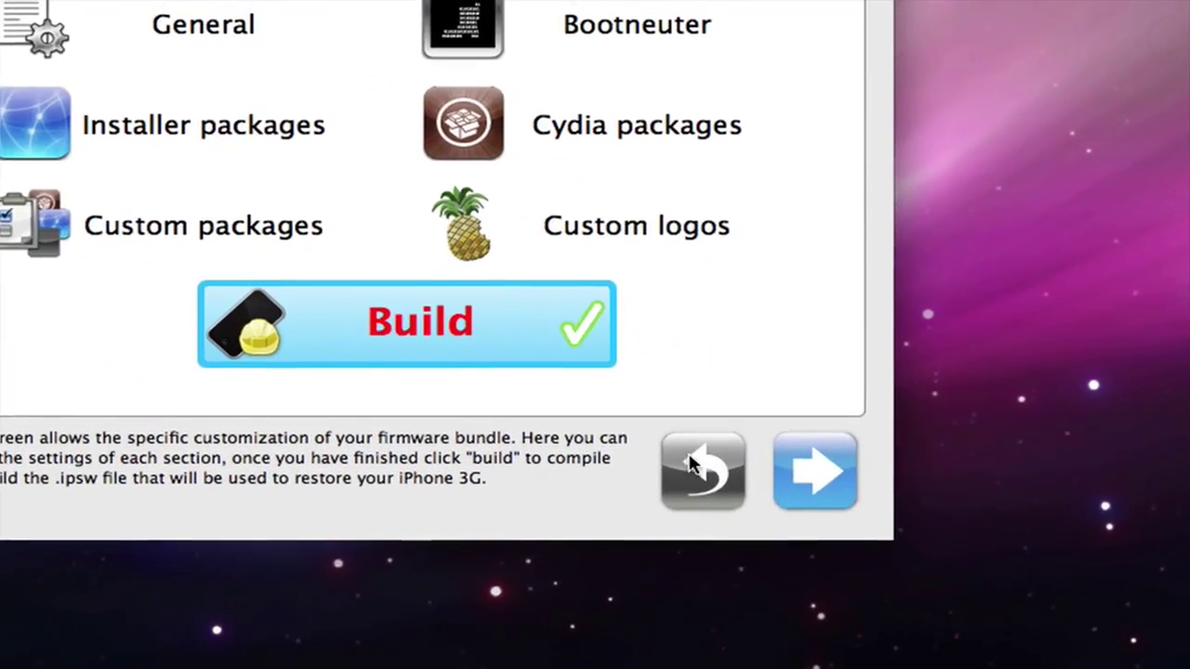
left_click(807, 463)
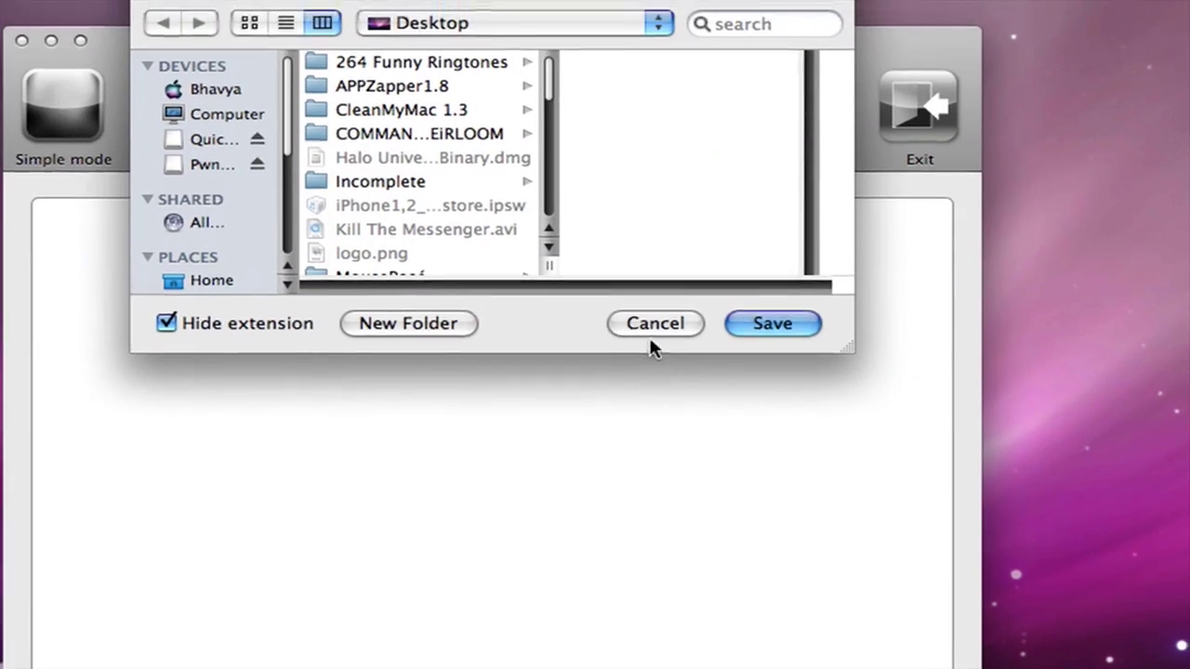
left_click(537, 320)
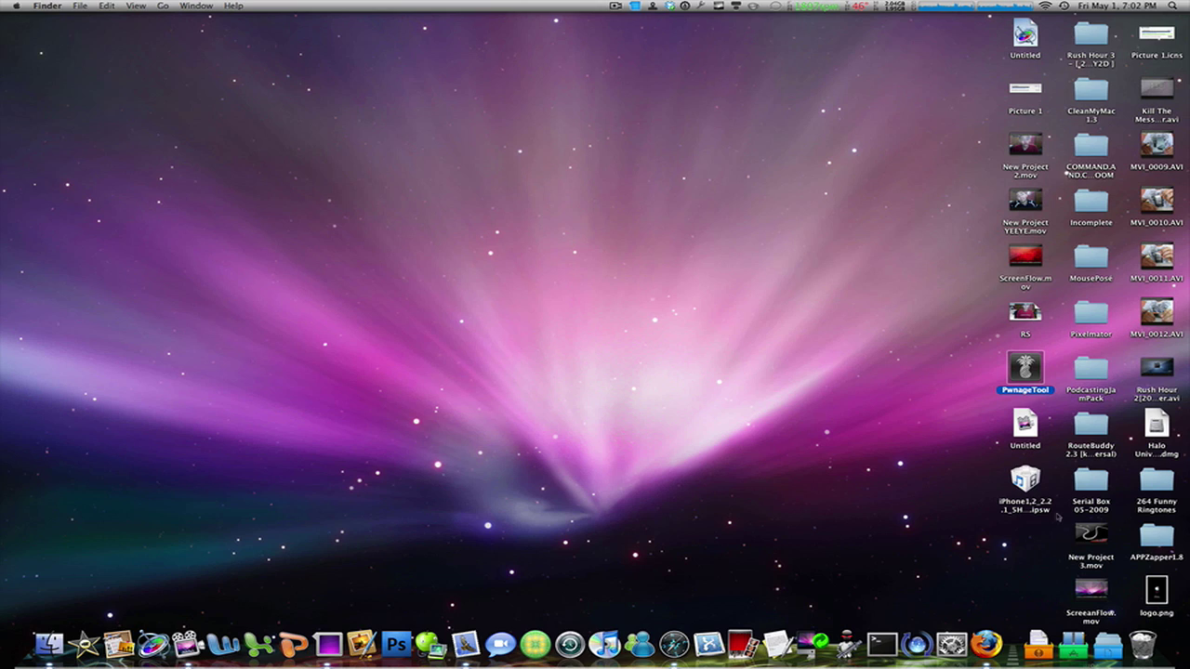
Relaunch PwnageTool from its desktop icon and dismiss the copyright notice
left_click(1032, 482)
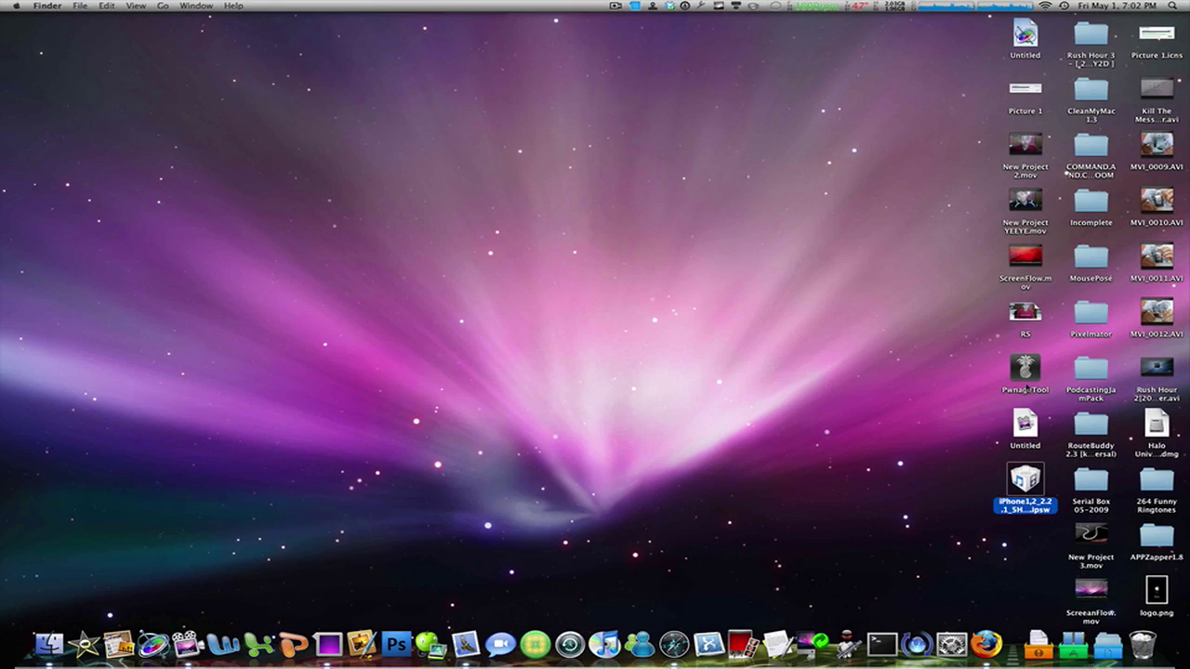
double_click(1024, 368)
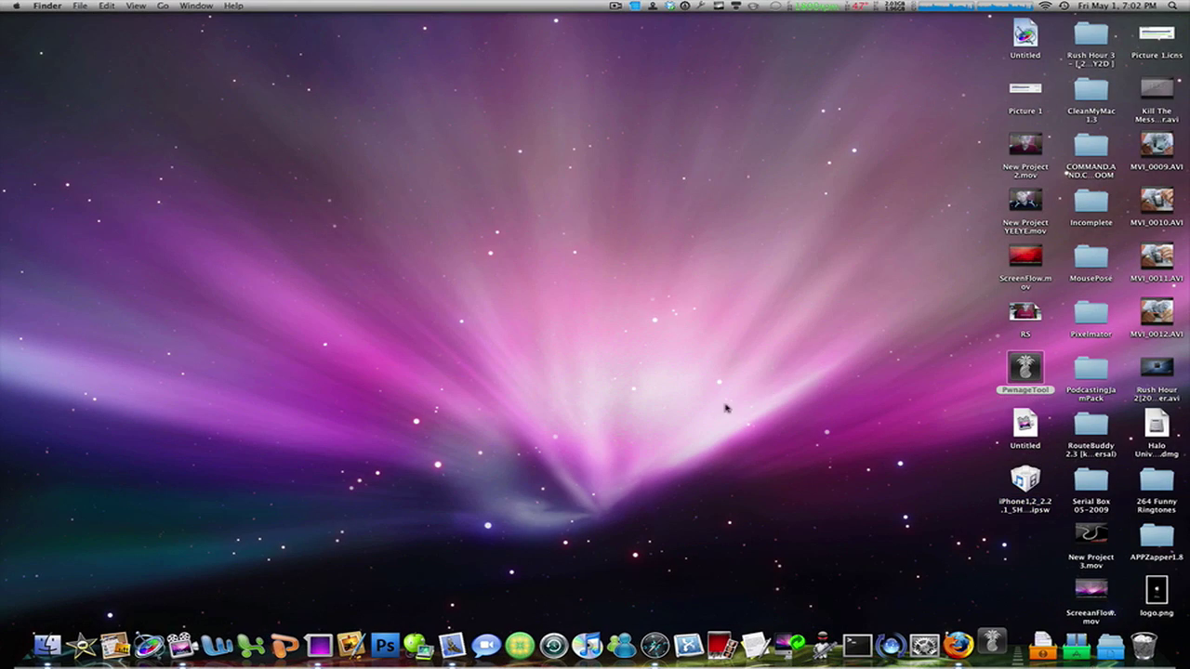
left_click(596, 416)
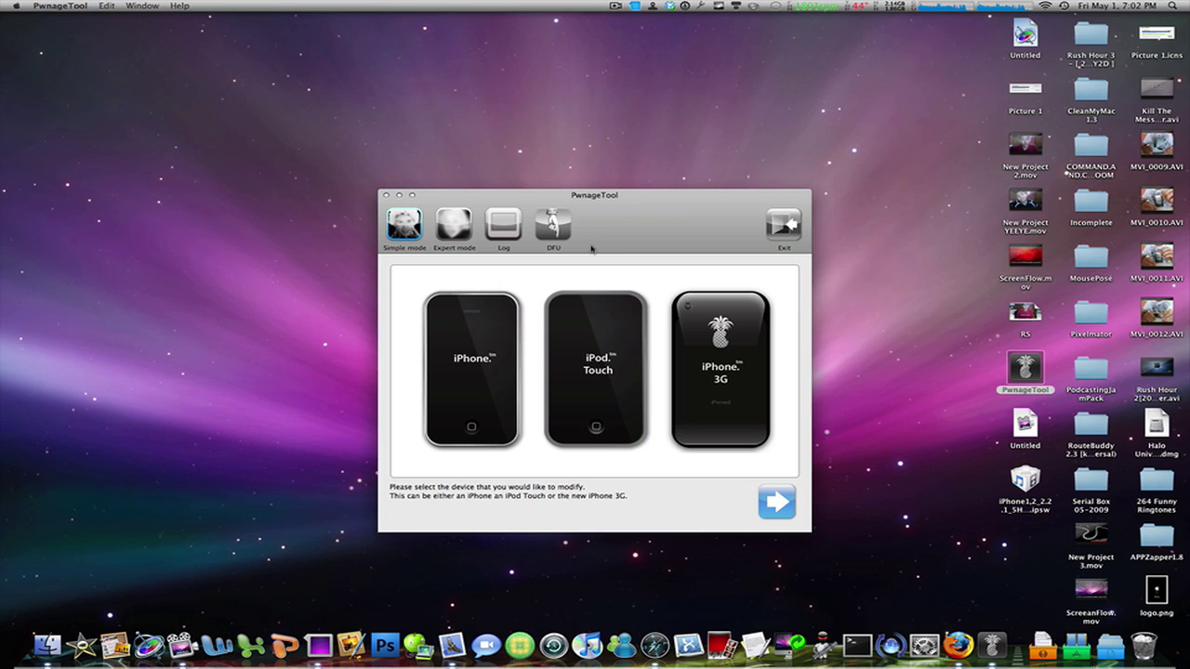
Start PwnageTool's DFU mode guide, reaching the Turn off device step
left_click(552, 224)
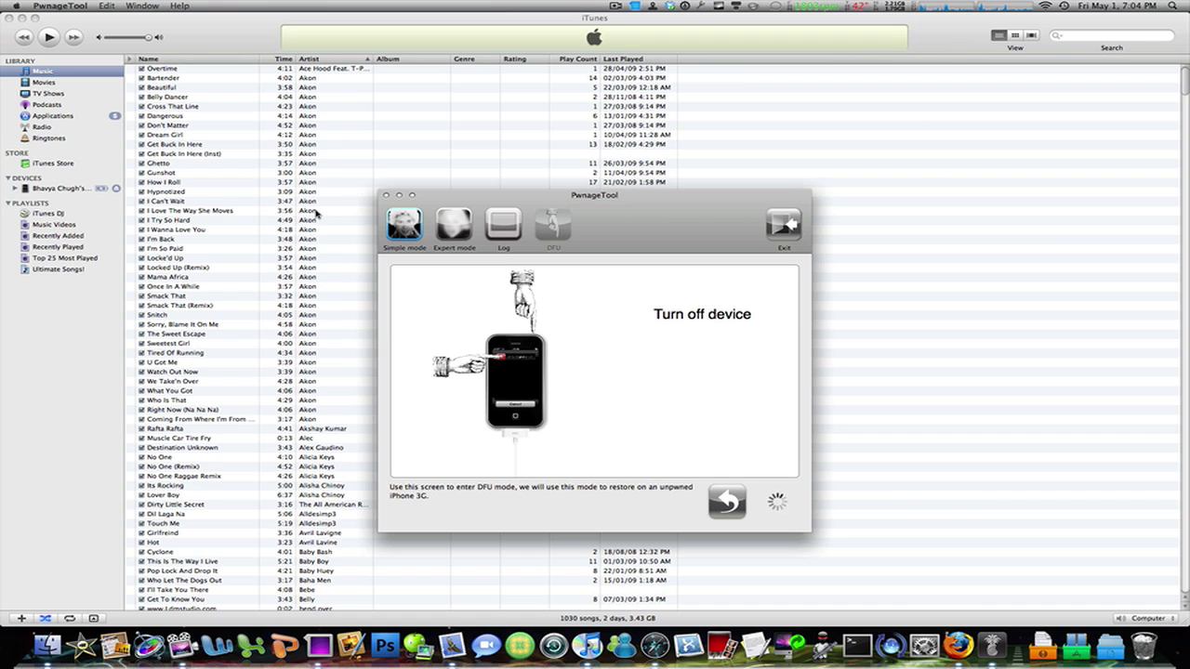
Launch Activity Monitor via Spotlight and reposition its window
left_click(82, 312)
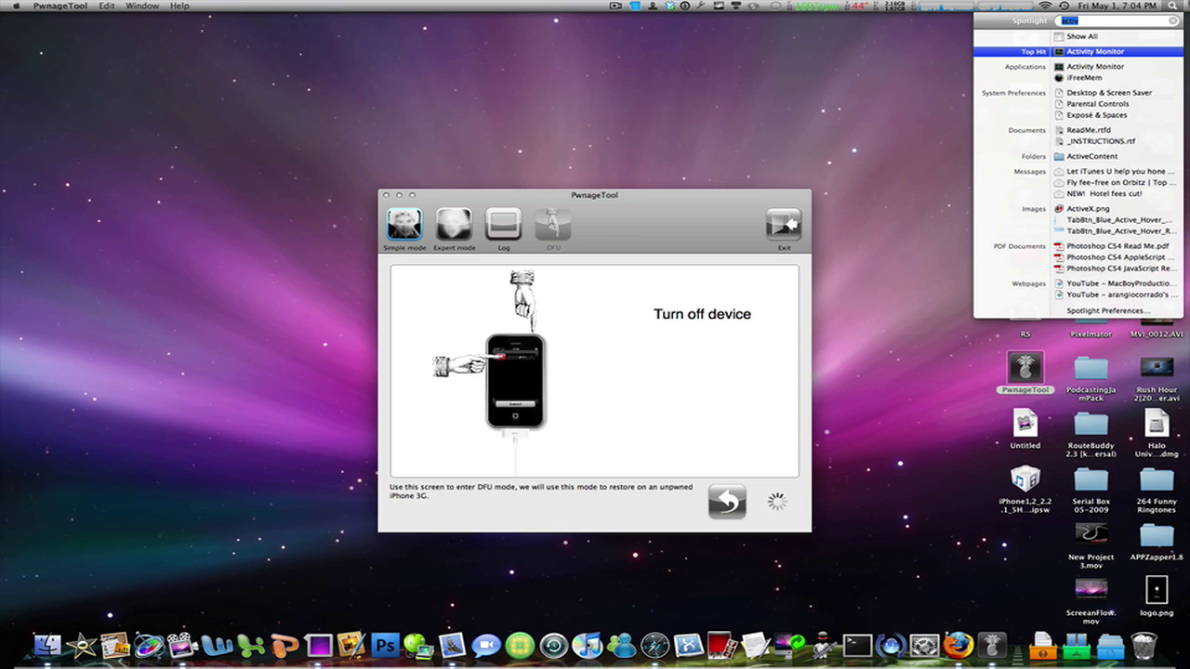
key("Return")
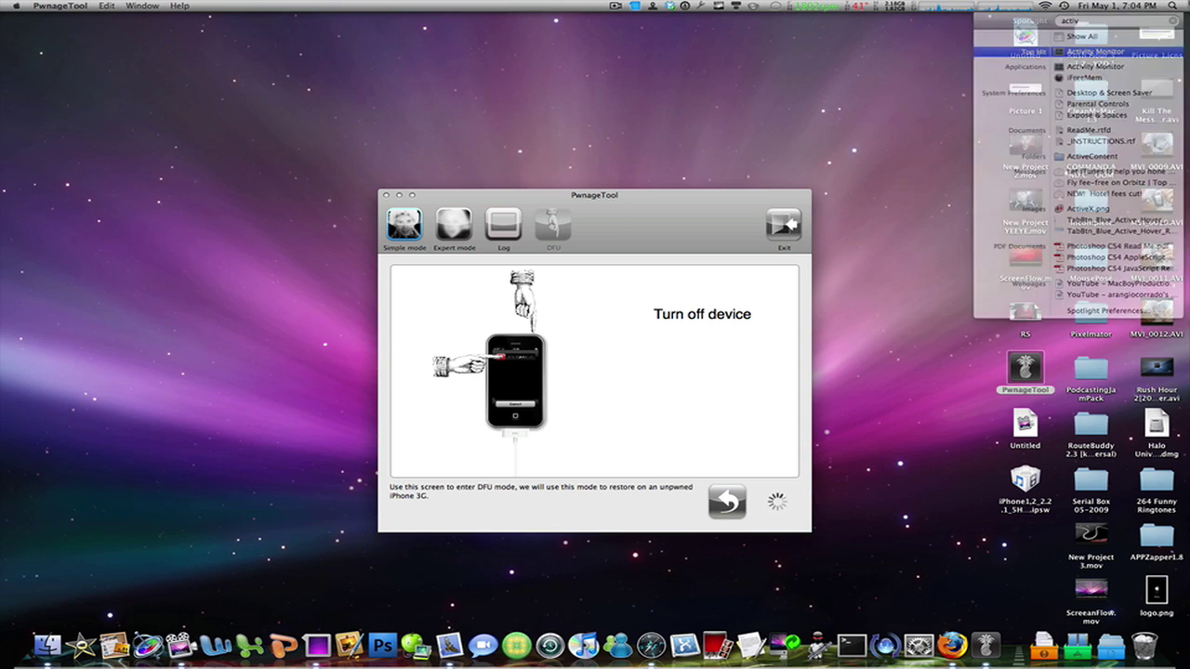
left_click(1129, 6)
left_click_drag(753, 35, 688, 45)
Filter processes for 'itunes' and quit the iTunes Helper process
left_click(1039, 48)
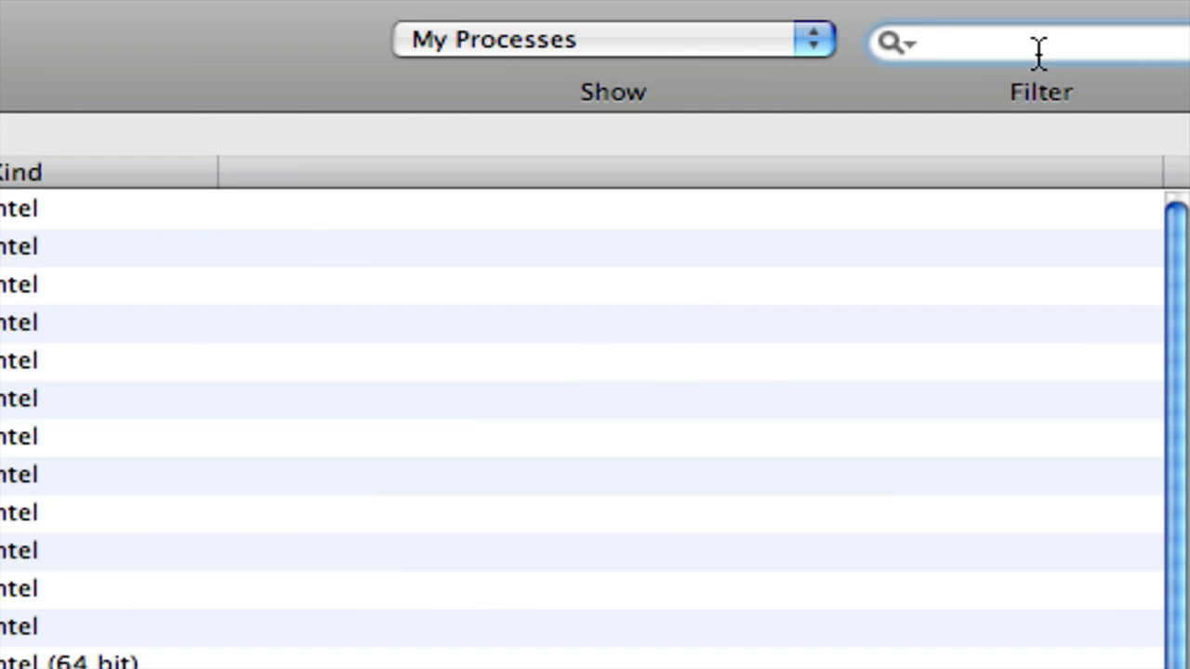
type("itunes")
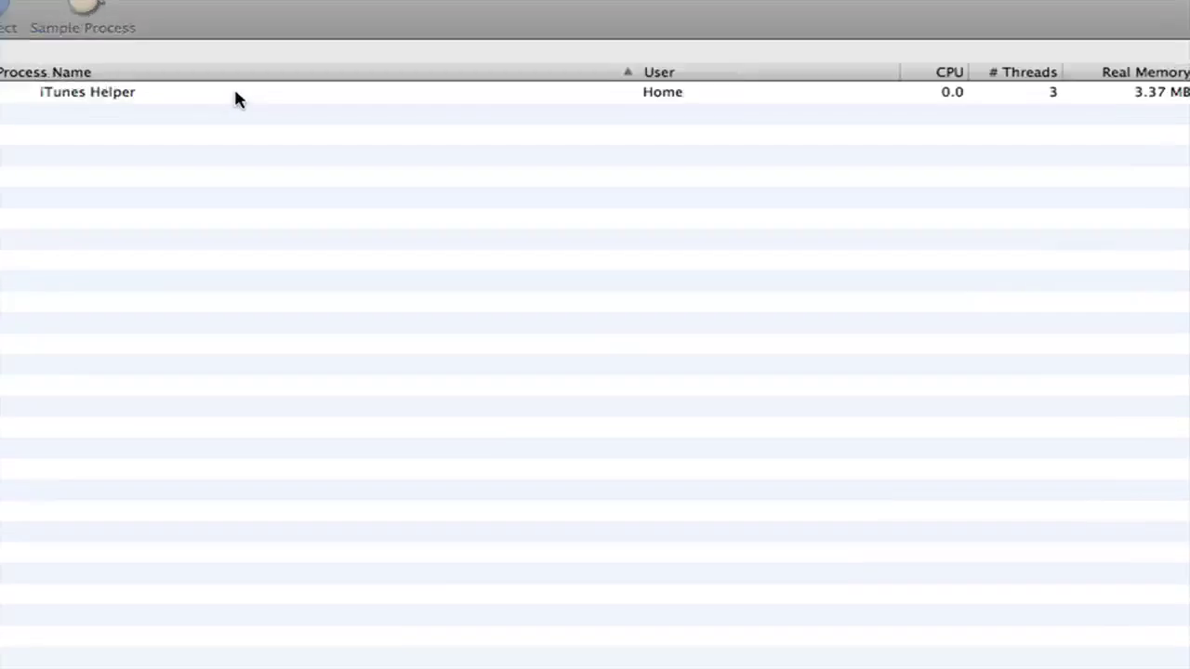
left_click(234, 92)
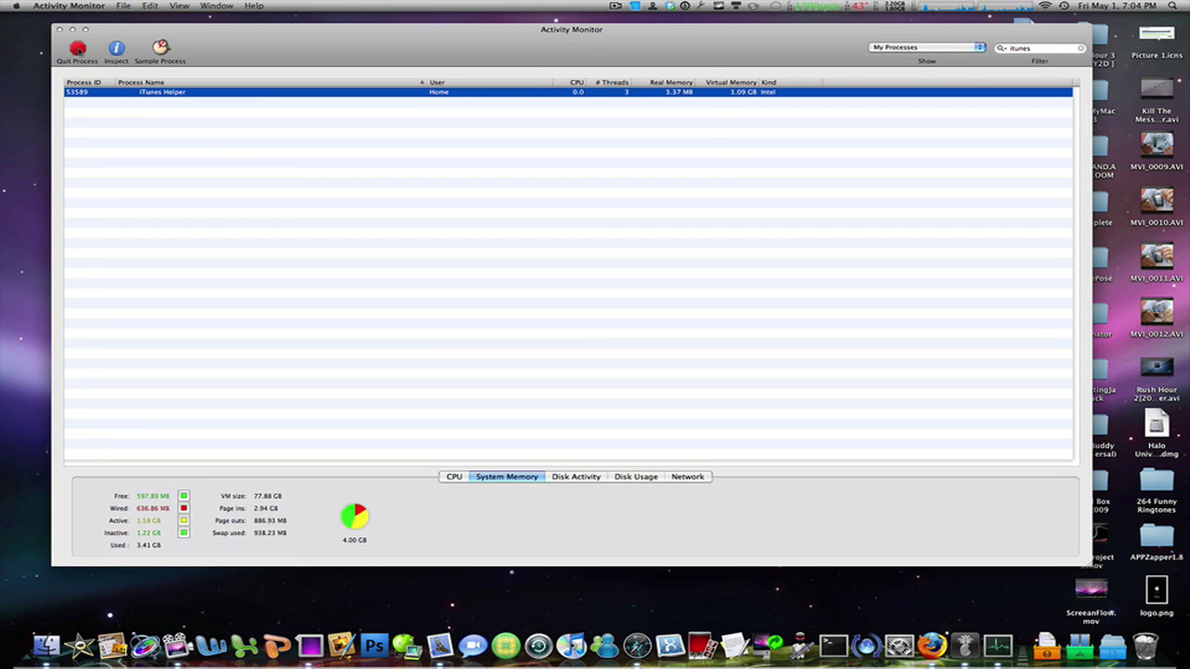
left_click(77, 48)
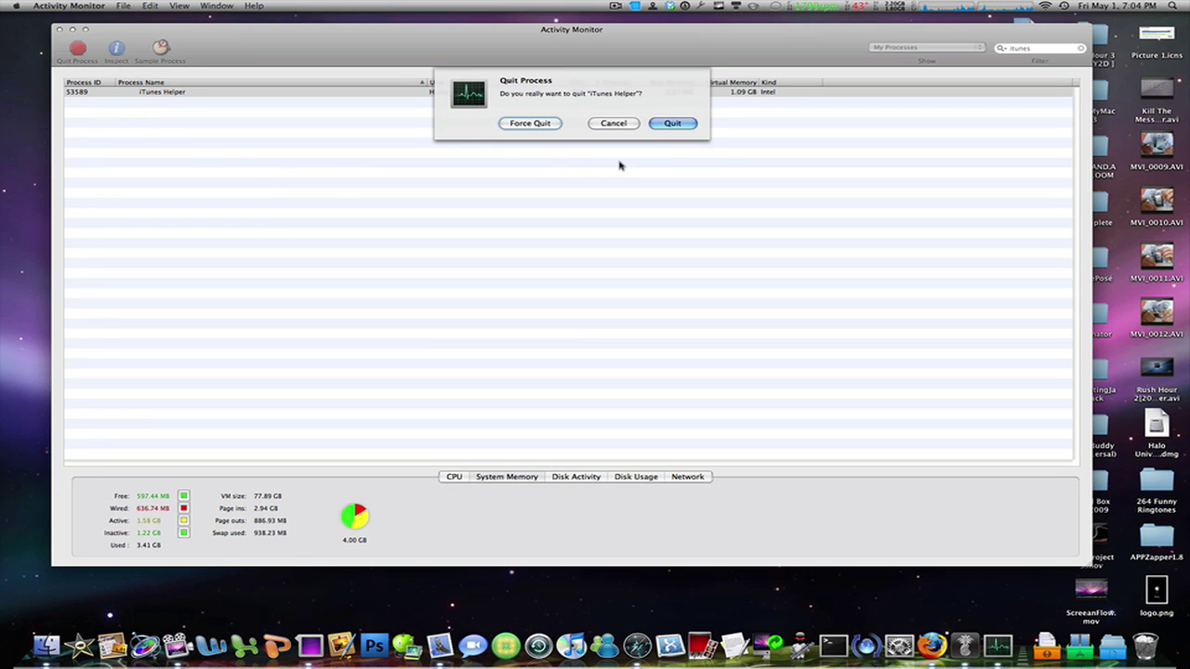
left_click(666, 126)
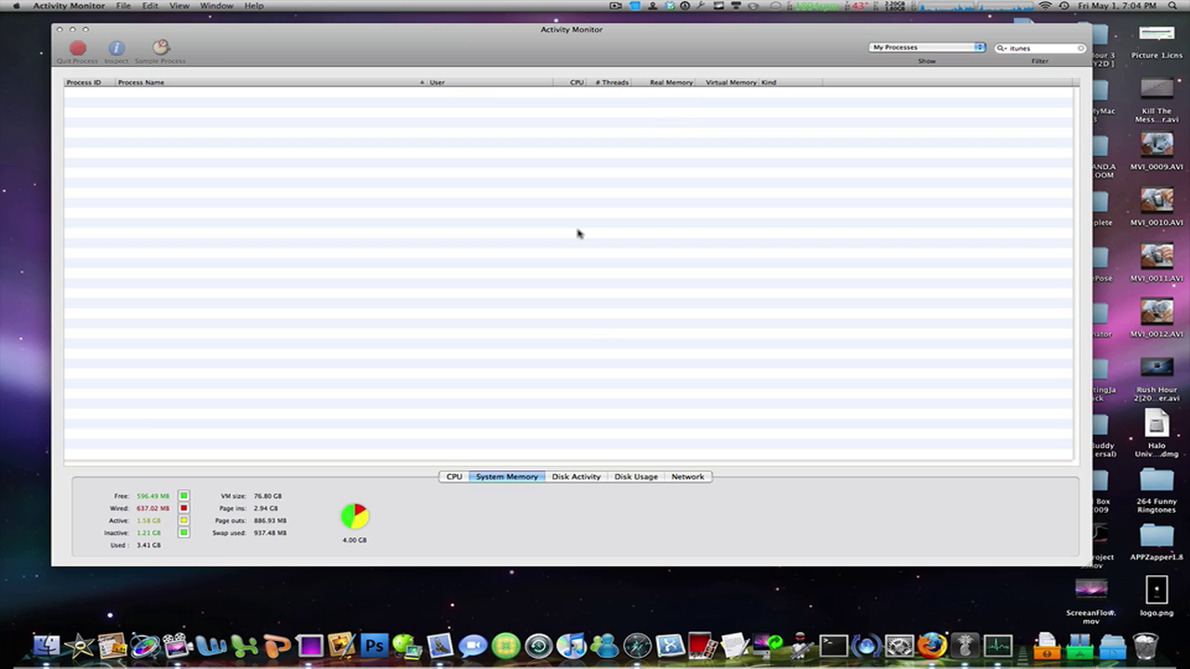
Quit Activity Monitor and wait for PwnageTool to confirm the iPhone is in DFU mode
key("super+q")
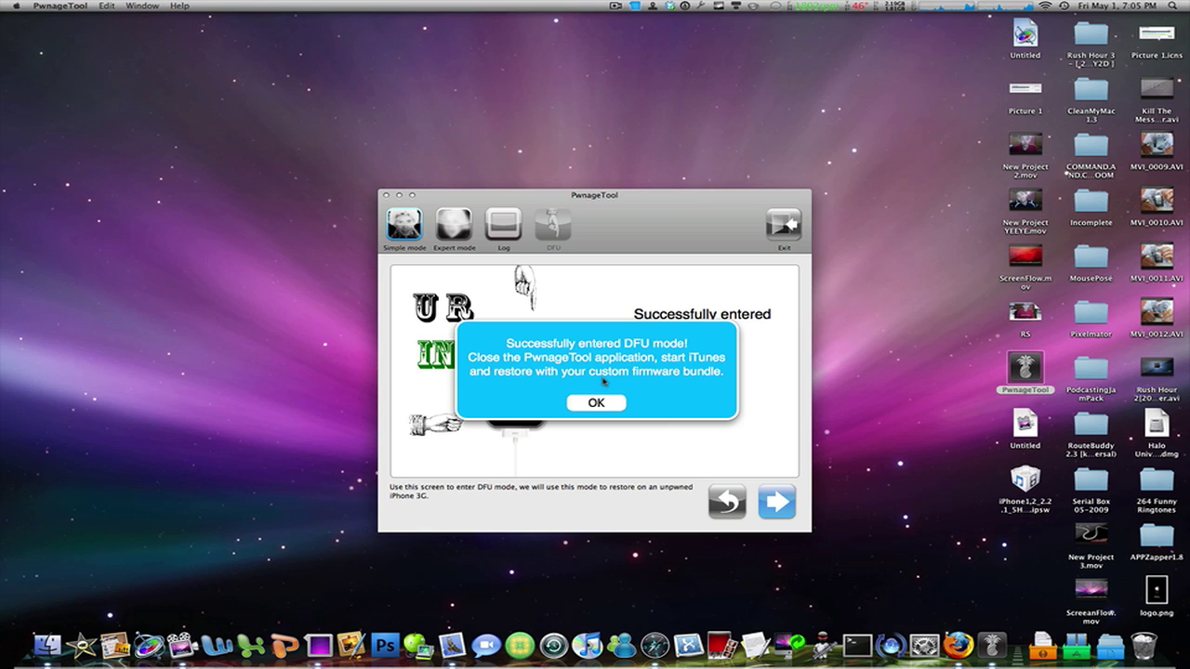
Dismiss the DFU success message, quit PwnageTool and launch iTunes from the Dock
left_click(604, 400)
key("super+q")
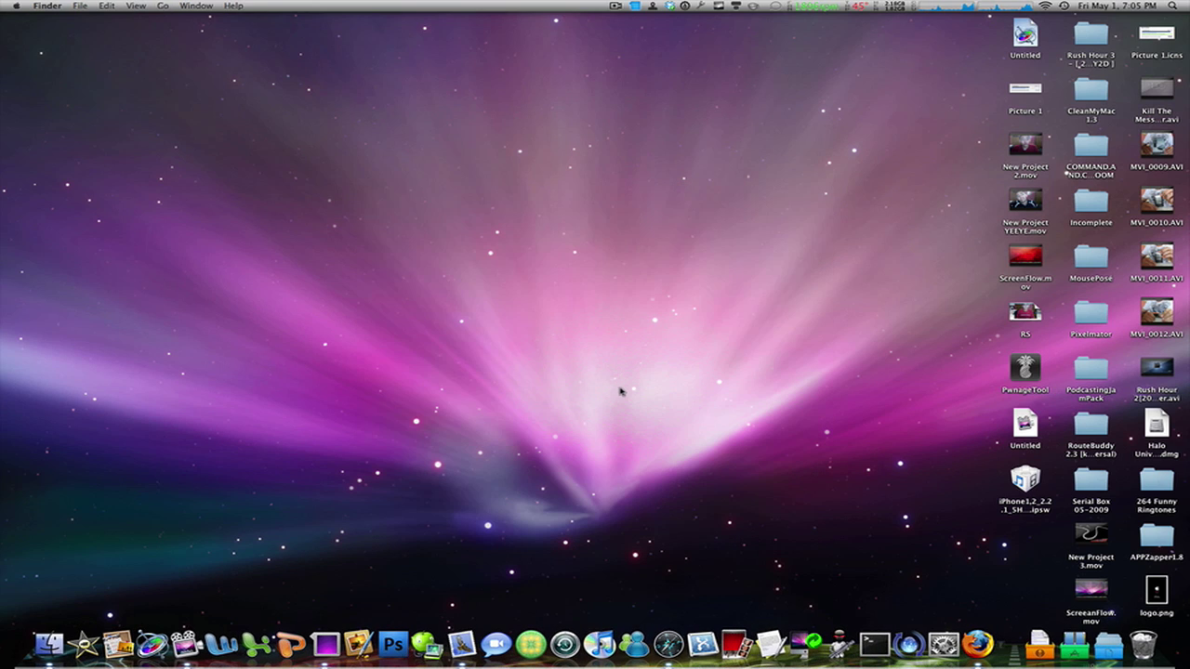
left_click(604, 643)
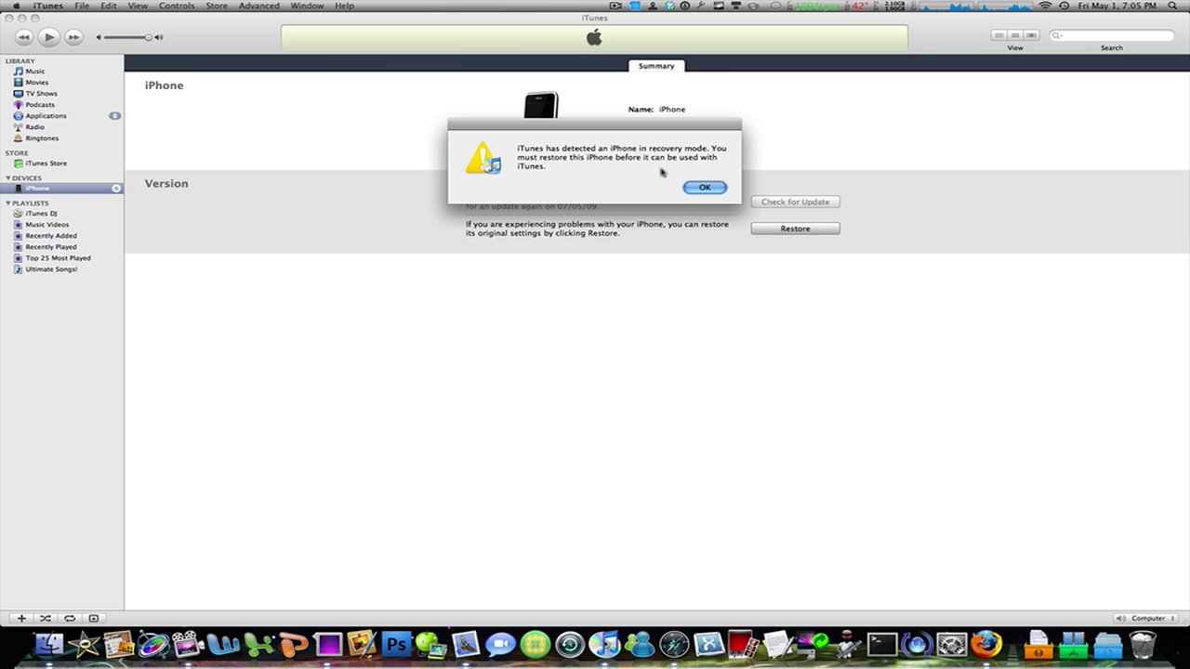
Restore the iPhone using iPhone1,2_2.2.1_5H11_Custom_Restore.ipsw from the Desktop
left_click(698, 186)
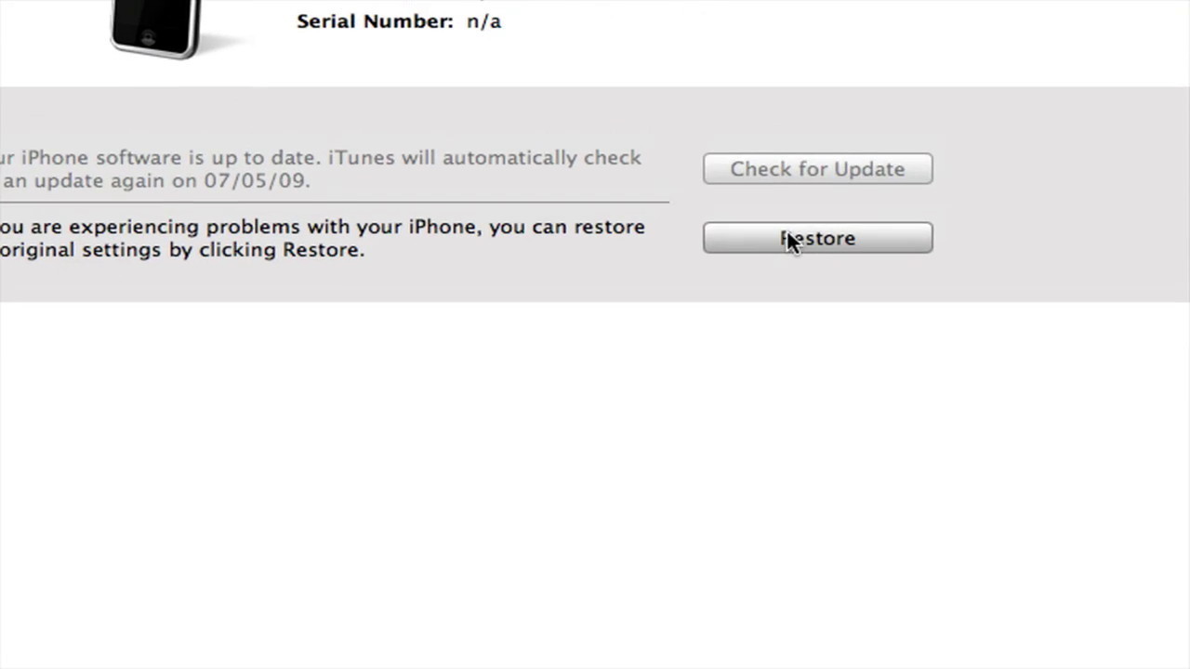
left_click(823, 197, "alt")
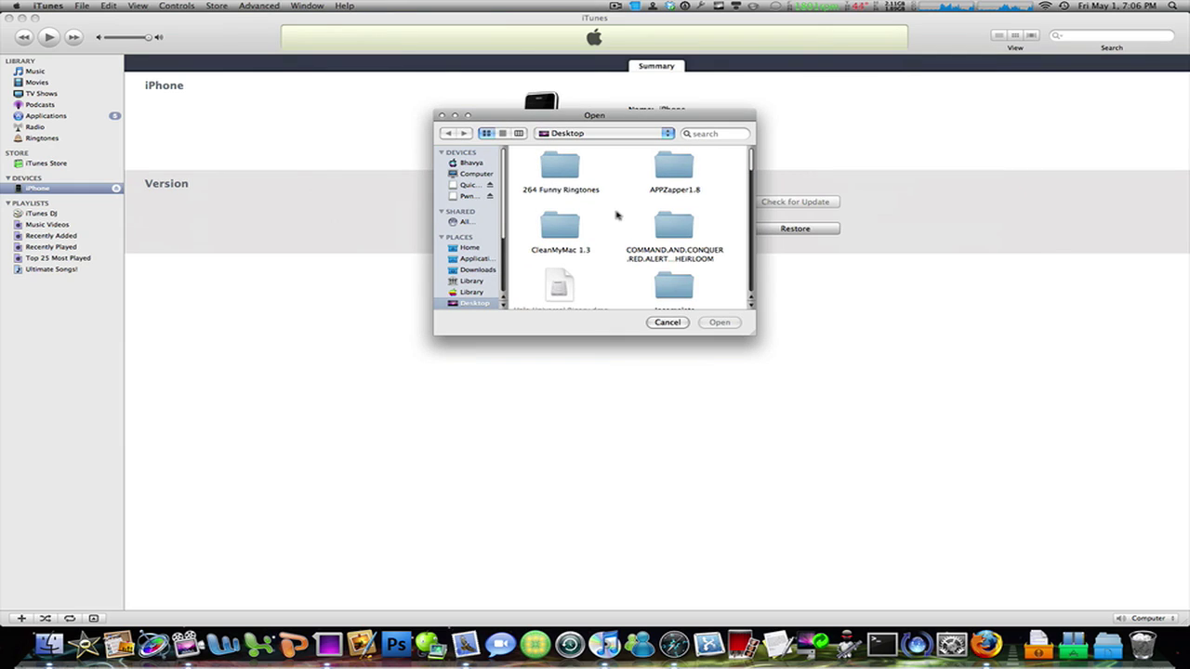
scroll(616, 215, "down", 3)
left_click(561, 227)
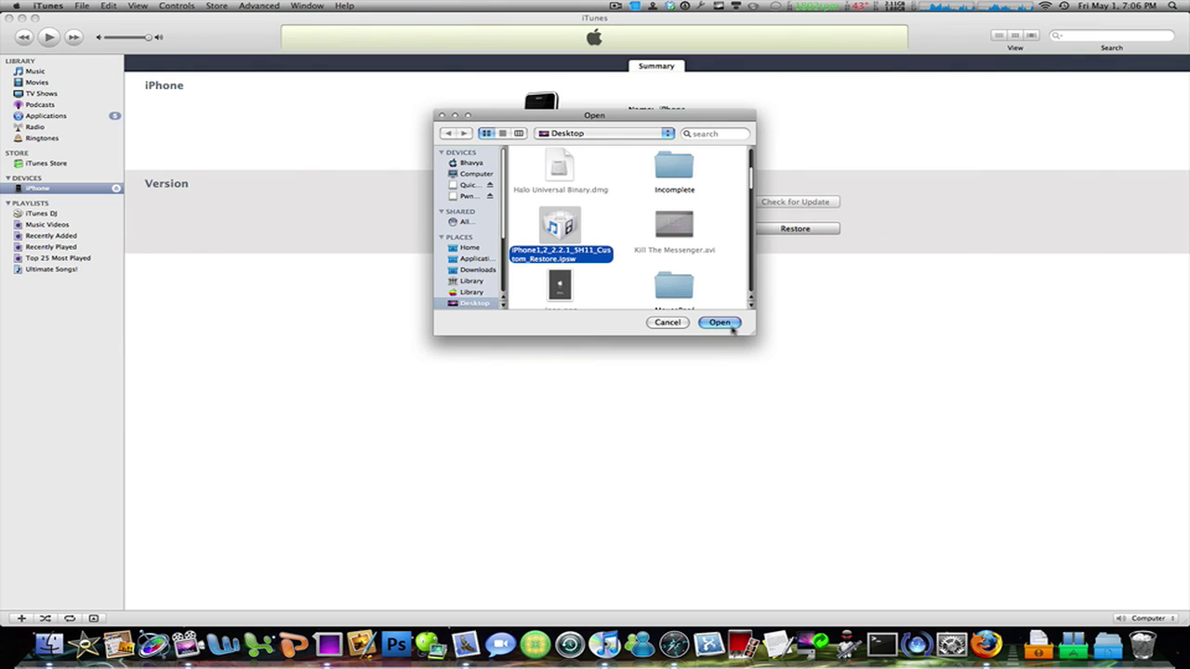
left_click(720, 323)
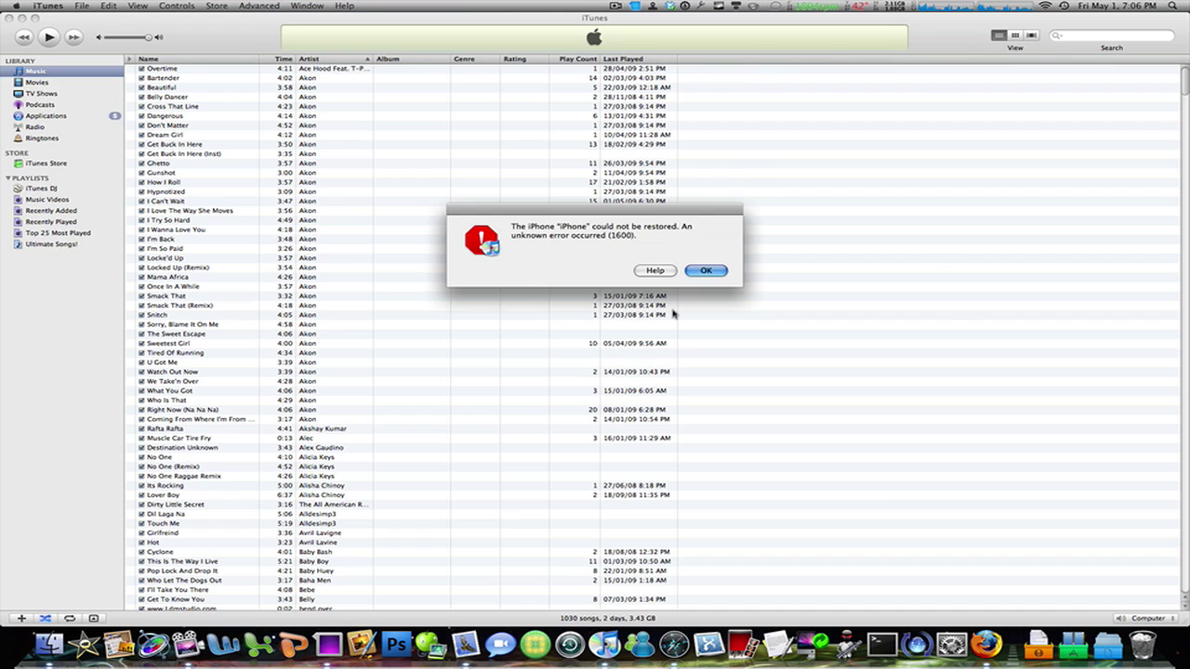
Dismiss the error 1600 and recovery alerts, then restart the restore with the custom IPSW
key("Return")
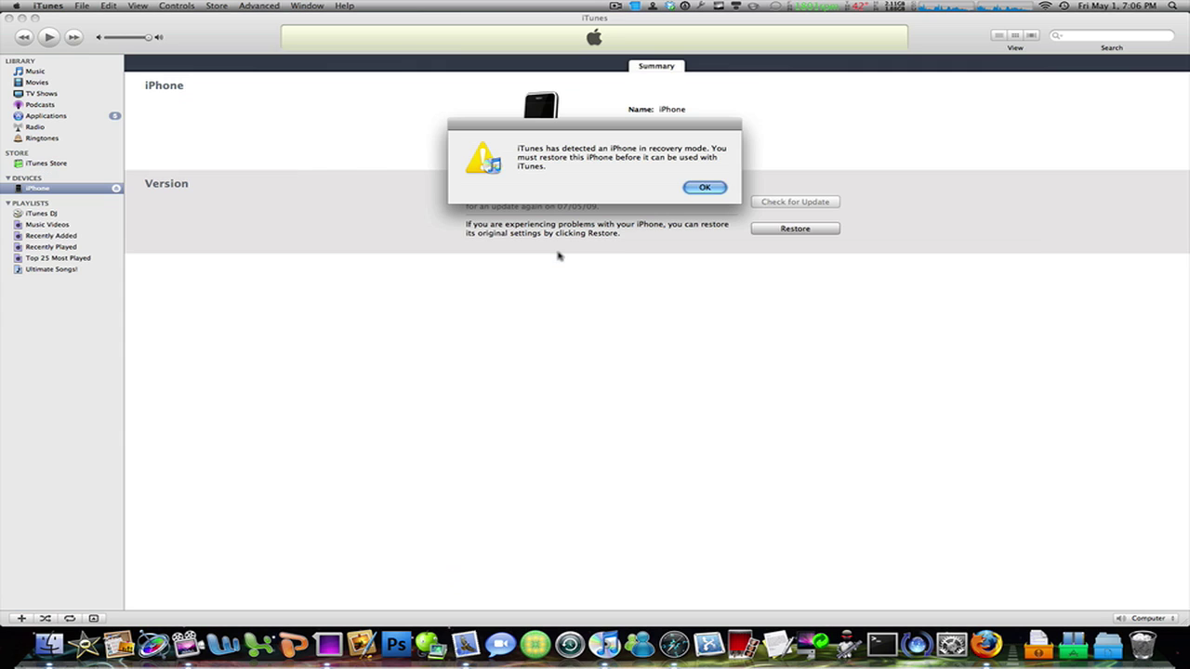
key("Return")
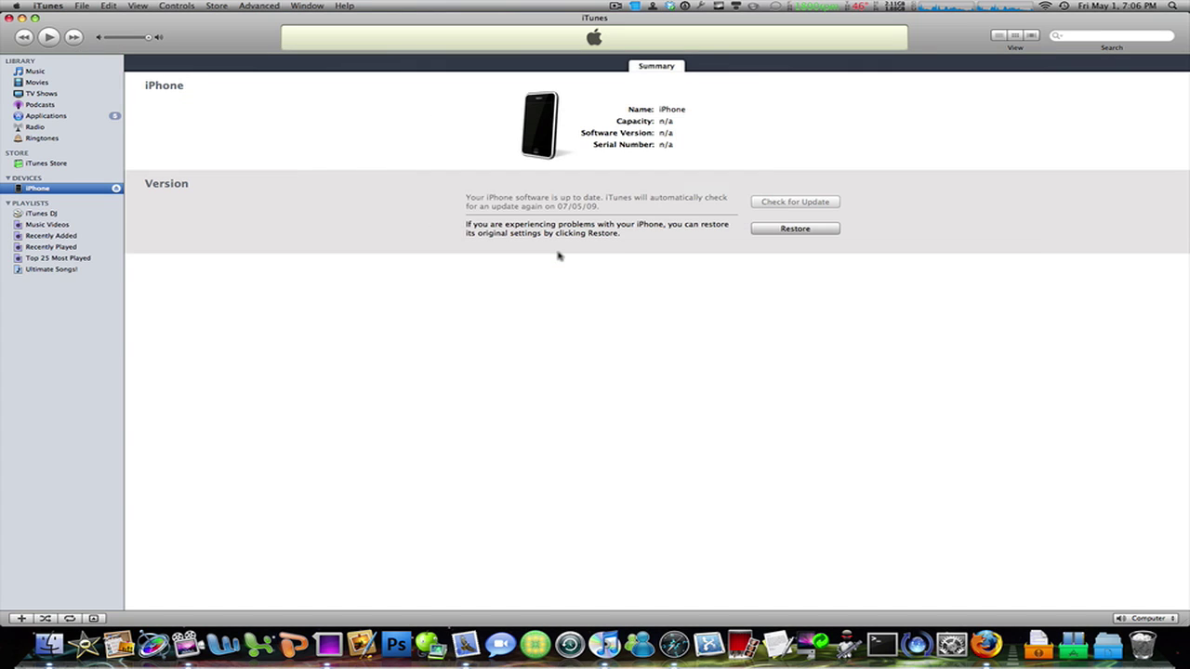
left_click(774, 226, "alt")
scroll(709, 261, "down", 2)
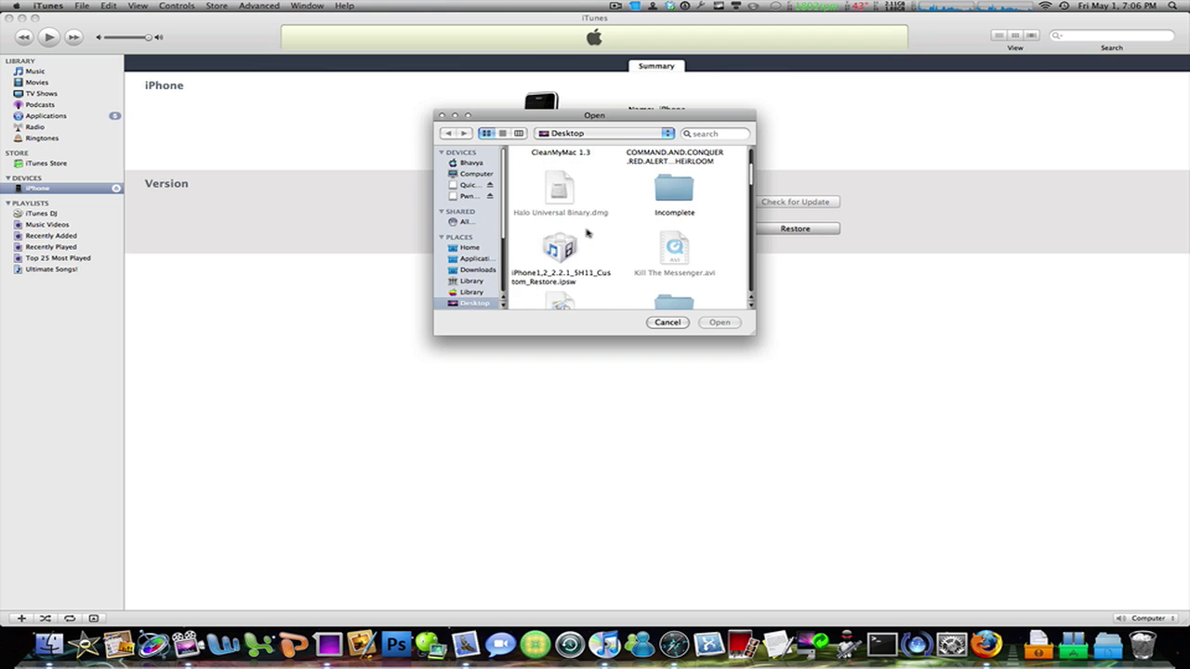
double_click(572, 265)
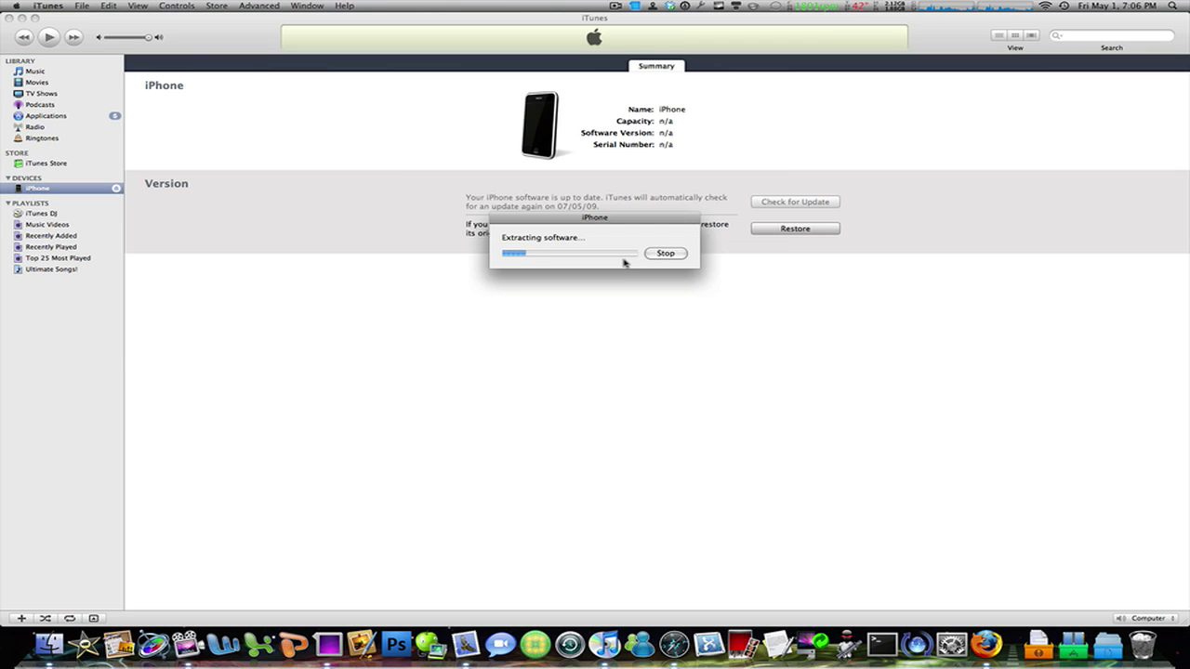